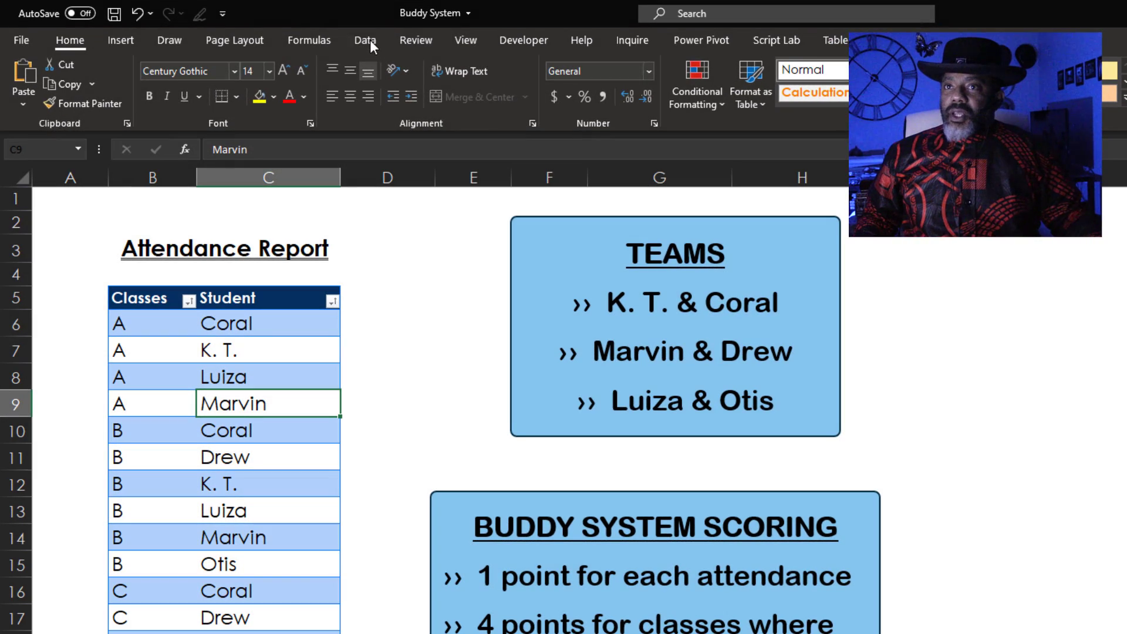
Move the TEAMS and BUDDY SYSTEM SCORING boxes to the right side of the sheet.
click(365, 40)
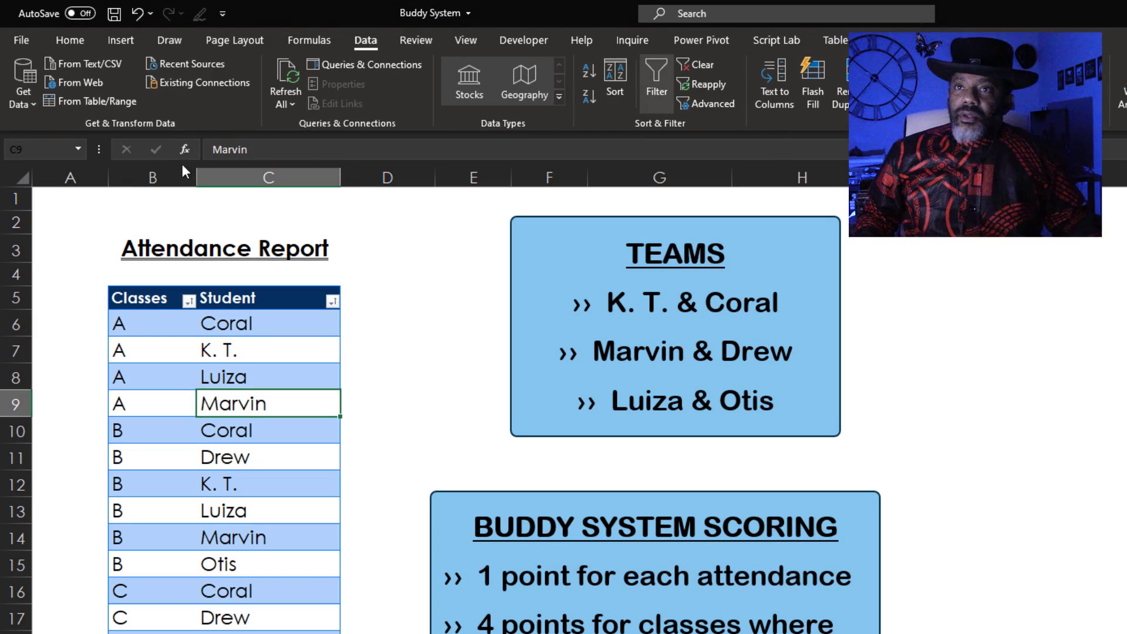
click(111, 107)
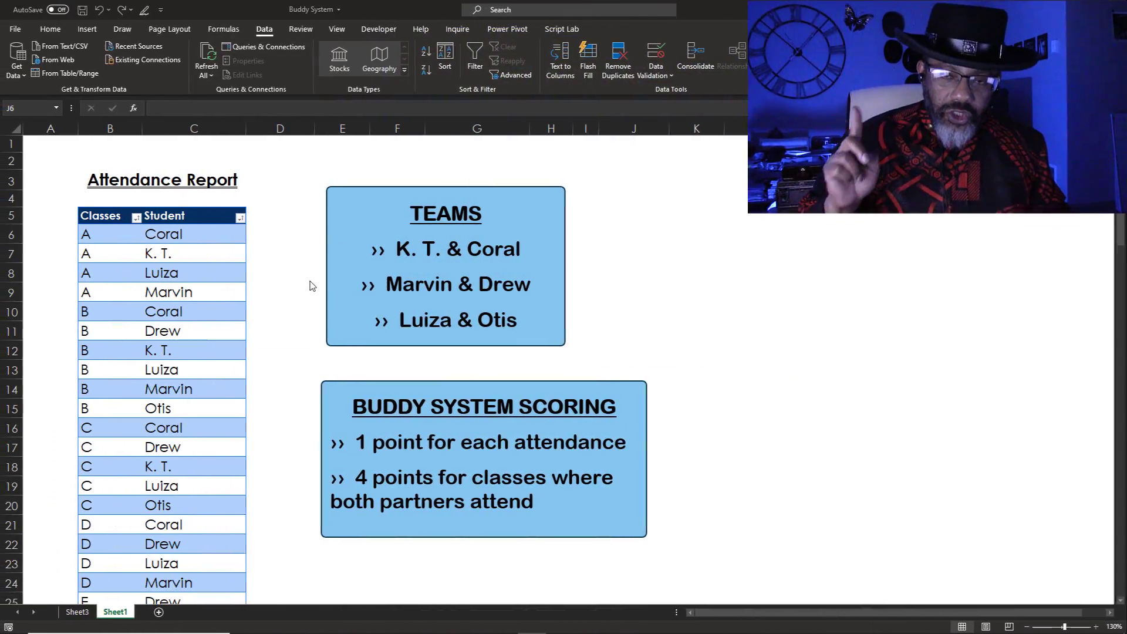
click(337, 198)
drag(338, 199, 745, 277)
drag(1033, 324, 1069, 336)
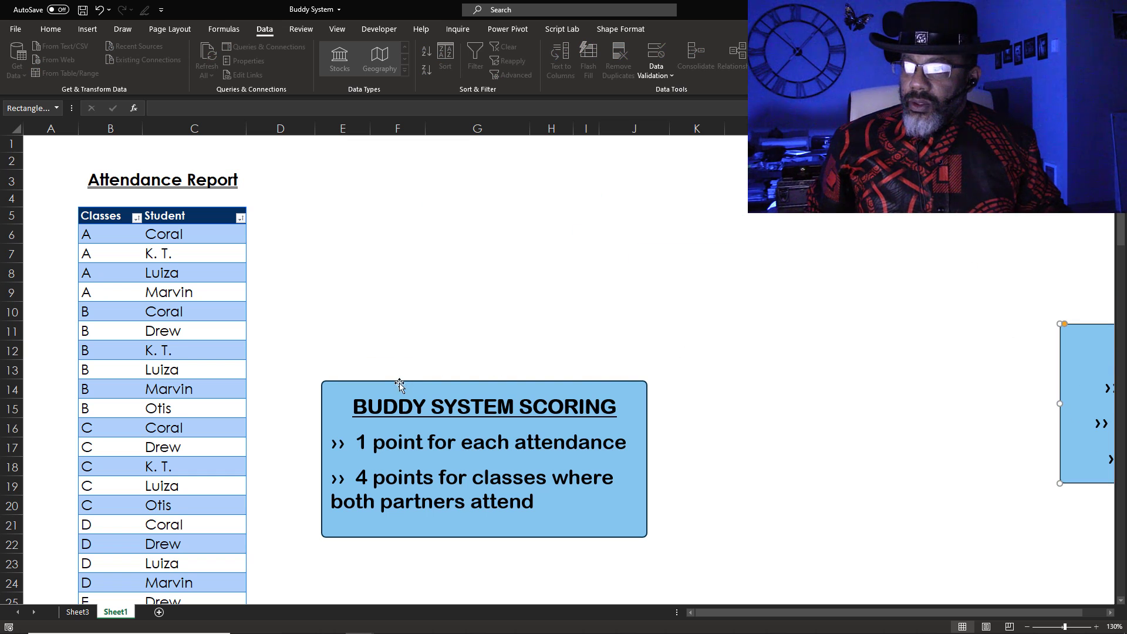
drag(398, 385, 1100, 477)
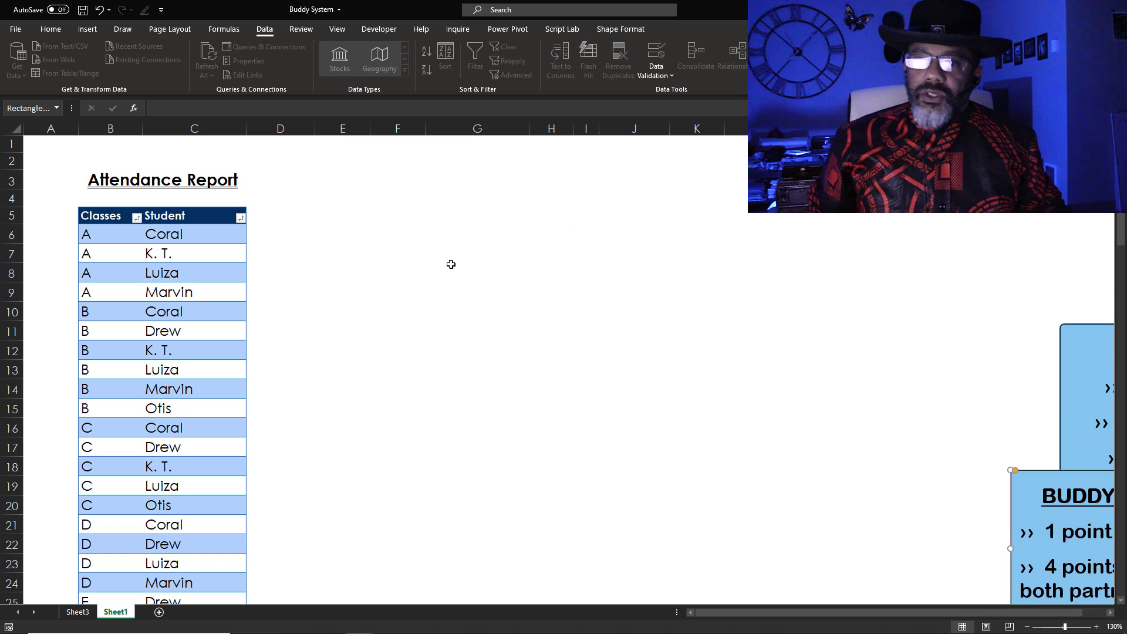
Enter Names and Teams headings in G4:H4 and begin listing students Coral and K. T. below.
click(441, 205)
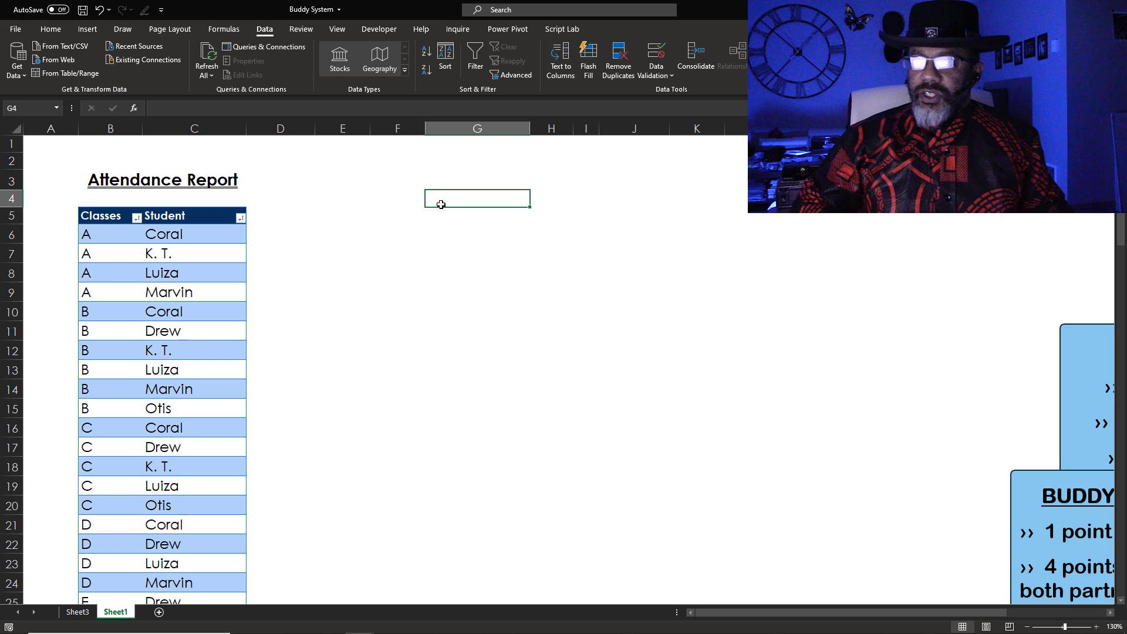
text(Names)
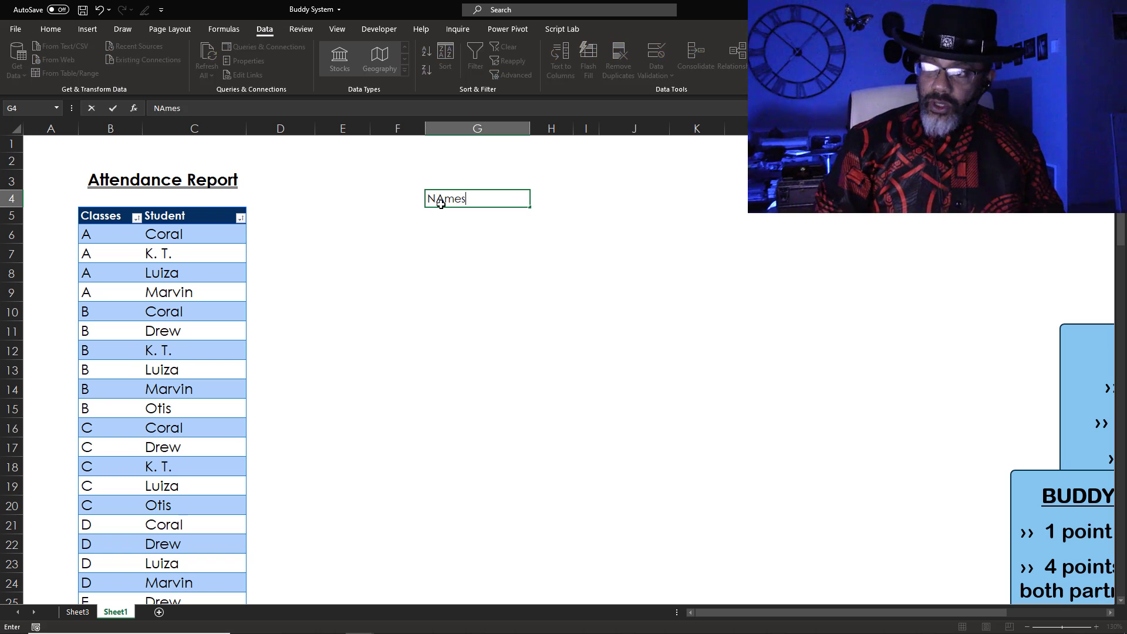
key(Tab)
text(Teams)
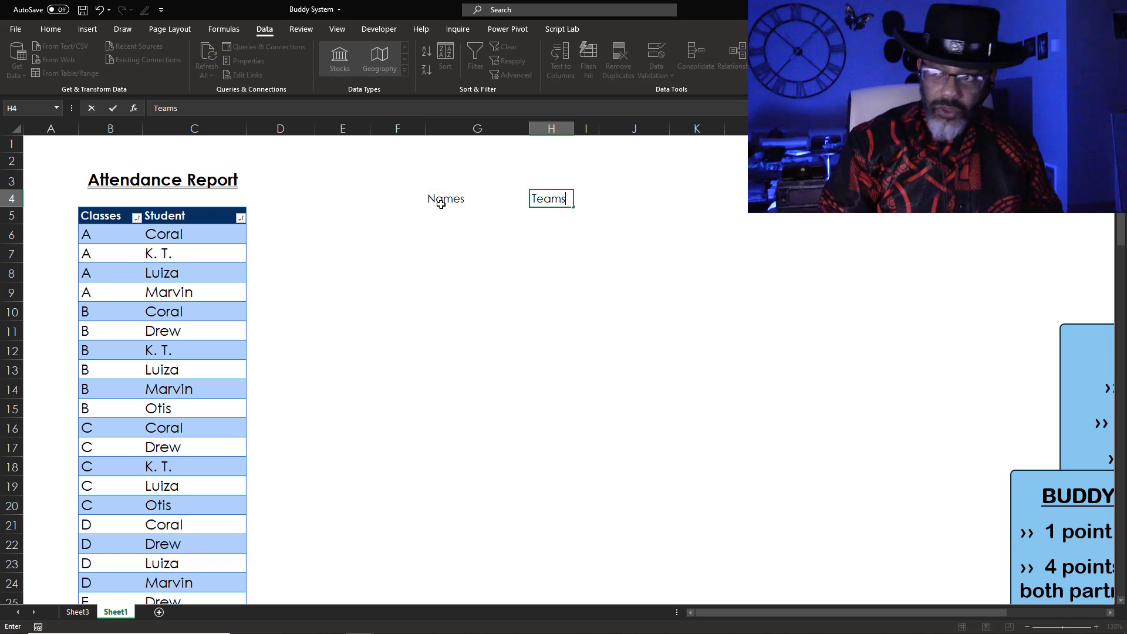
key(Down)
key(Left)
text(Coral)
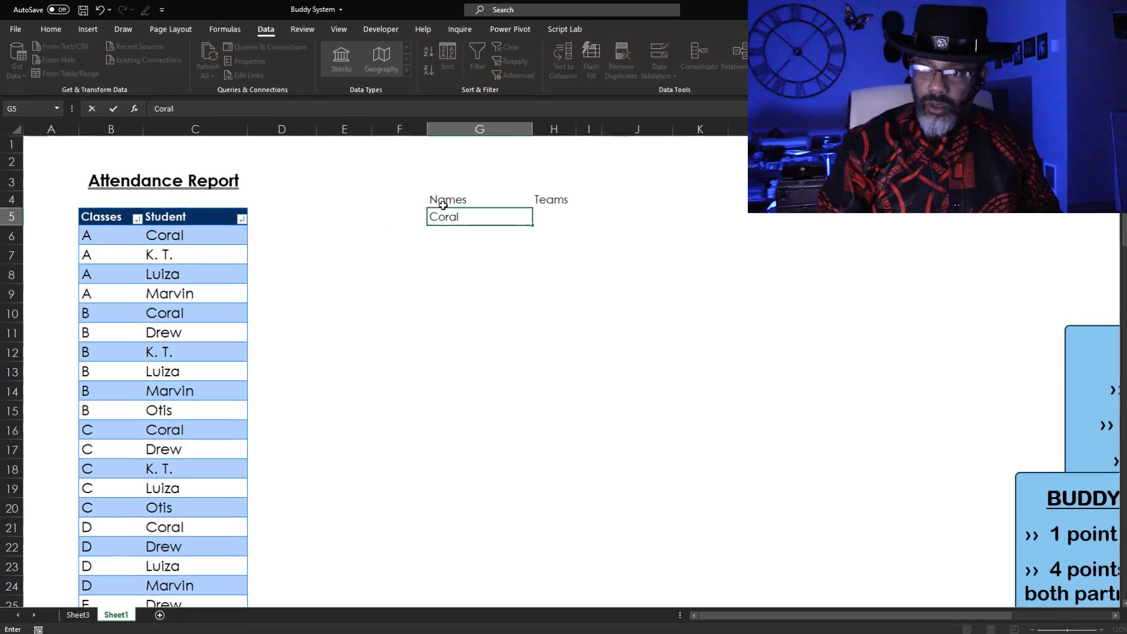
key(Return)
text(K. T.)
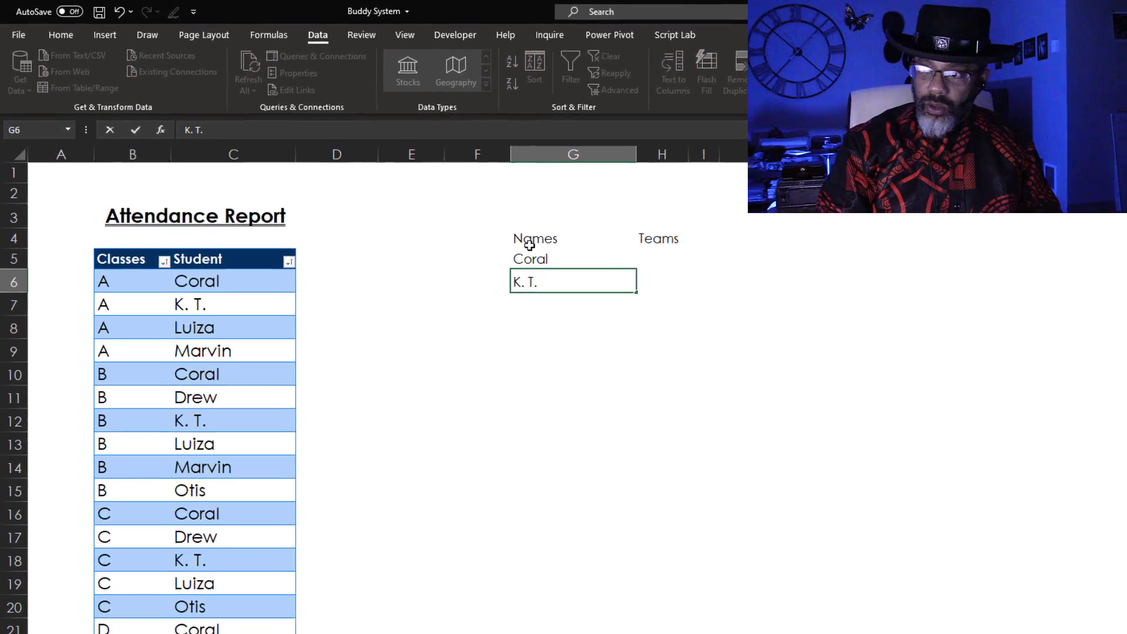
key(Return)
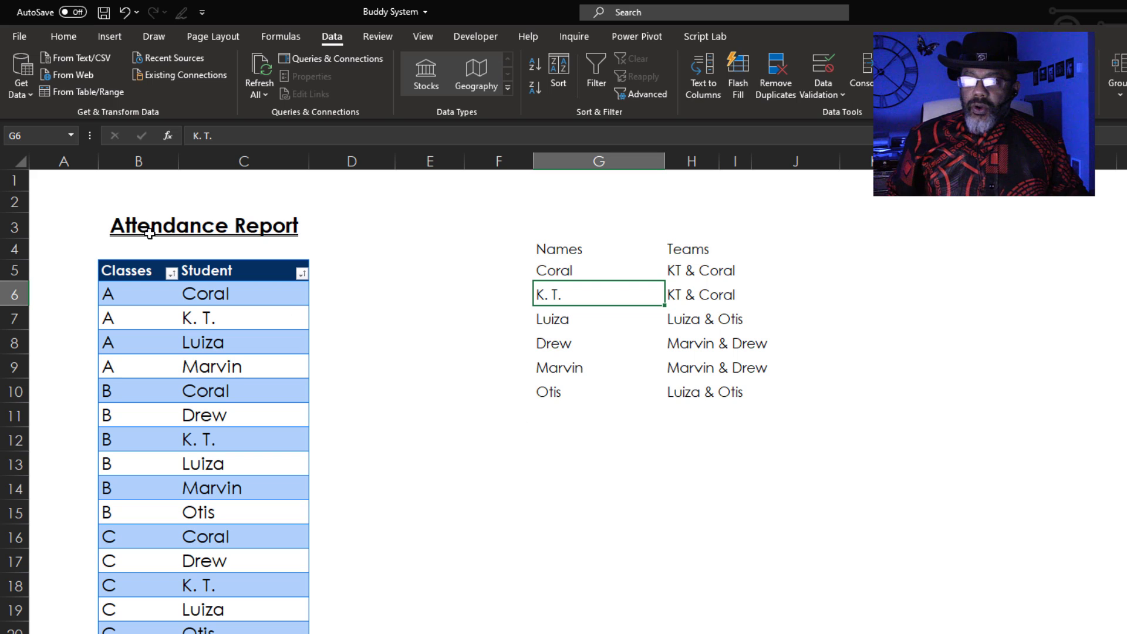
Turn G4:H10 into a table with headers and load it as connection-only query Teams.
click(67, 95)
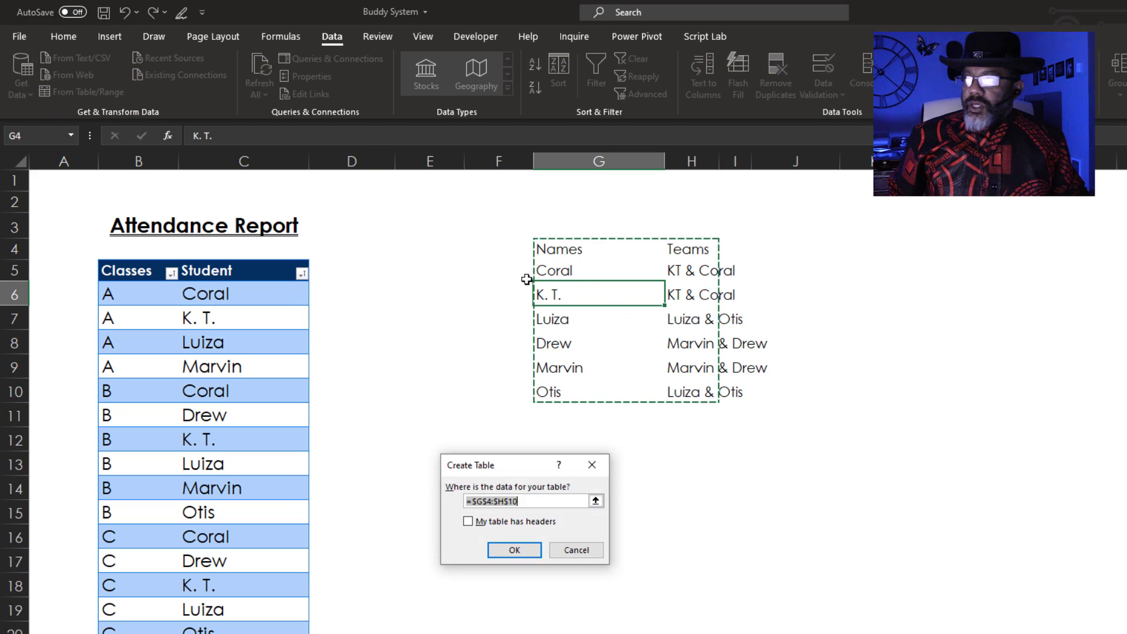
click(467, 521)
click(511, 550)
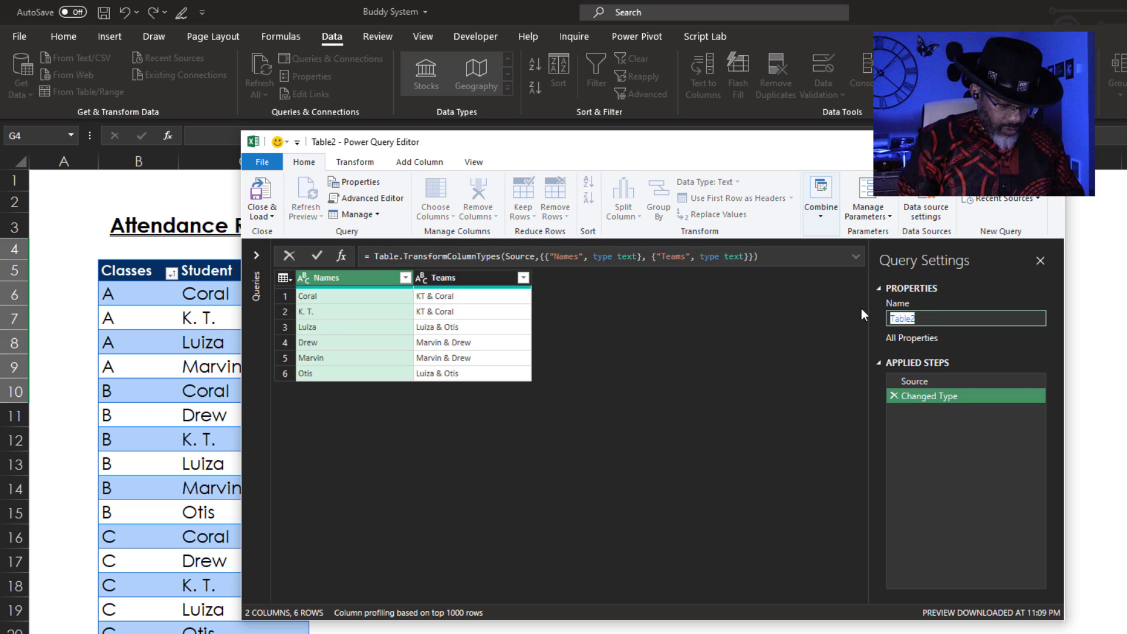
text(Tea)
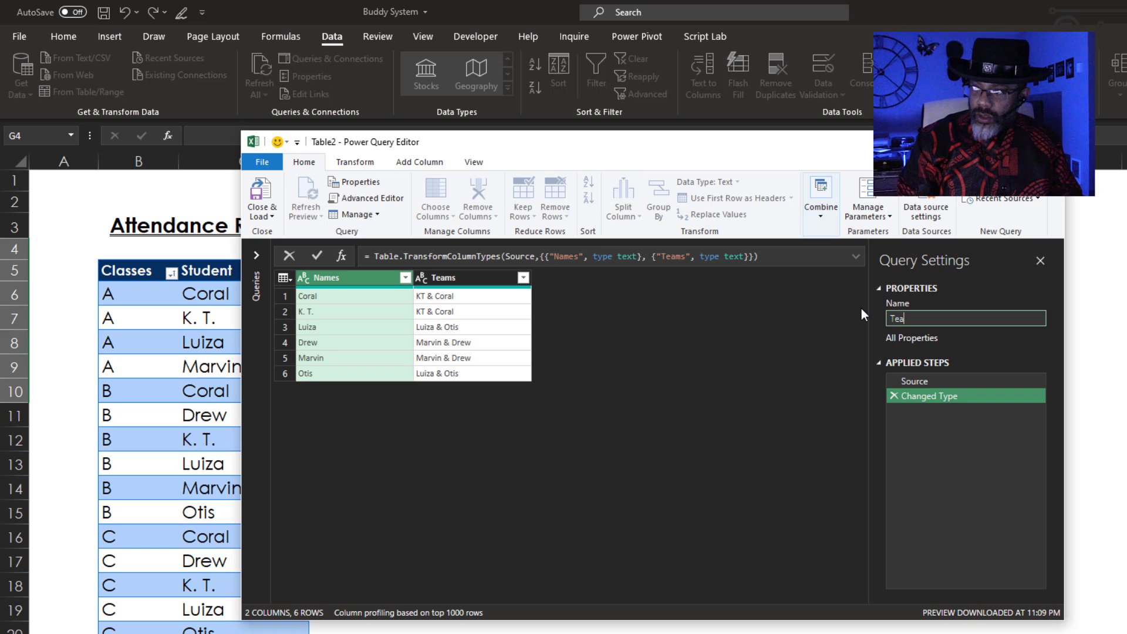
text(ms)
key(Return)
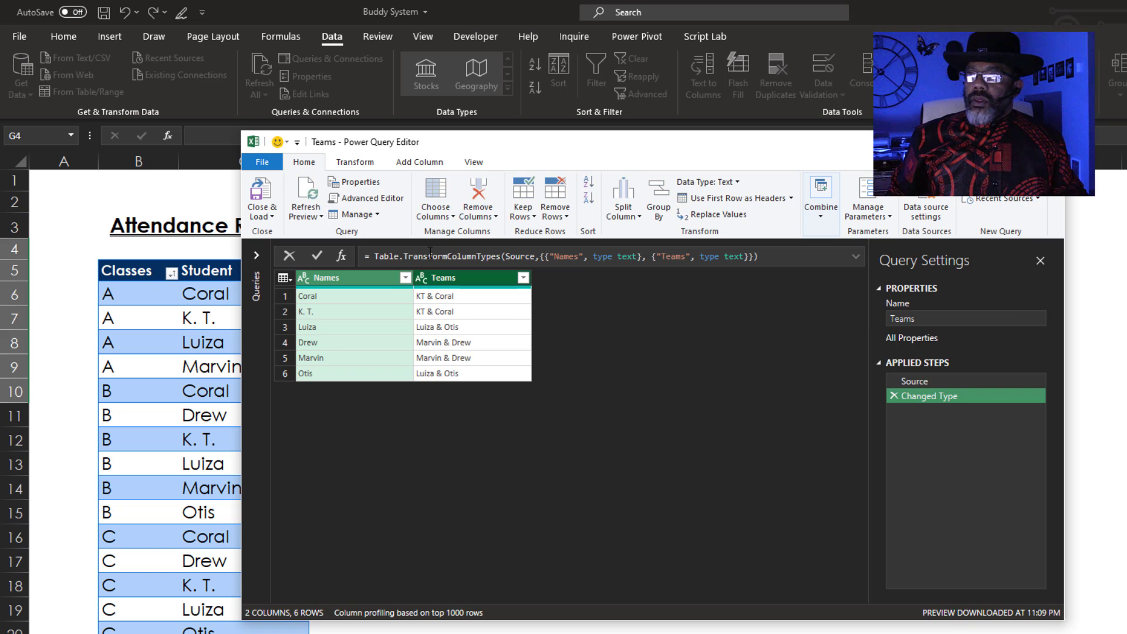
click(262, 215)
click(291, 247)
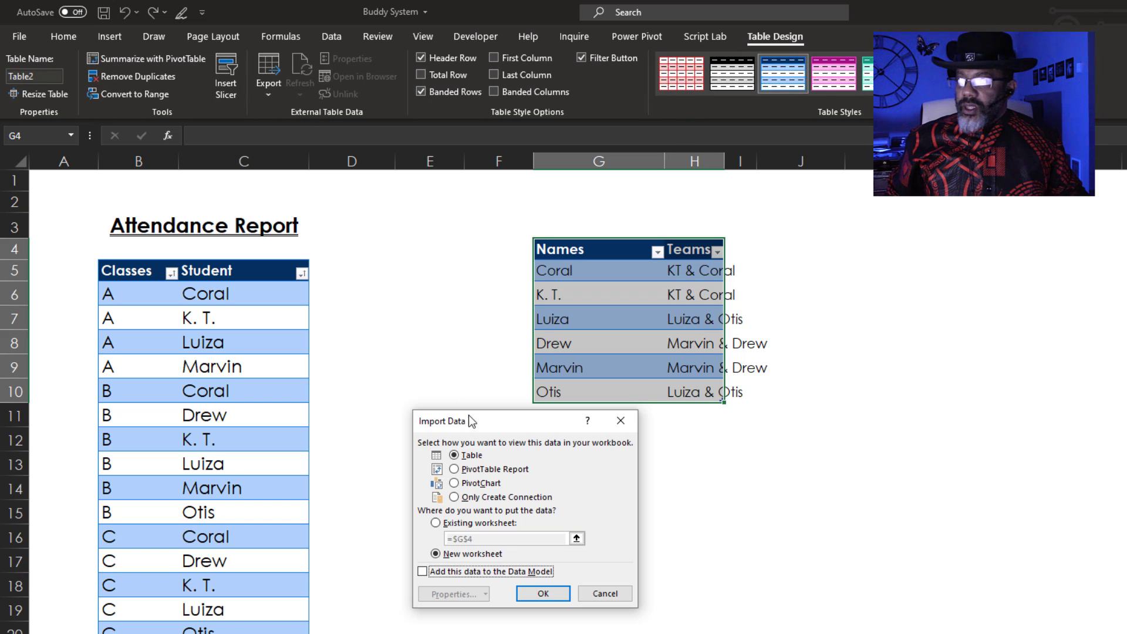
click(454, 497)
click(539, 594)
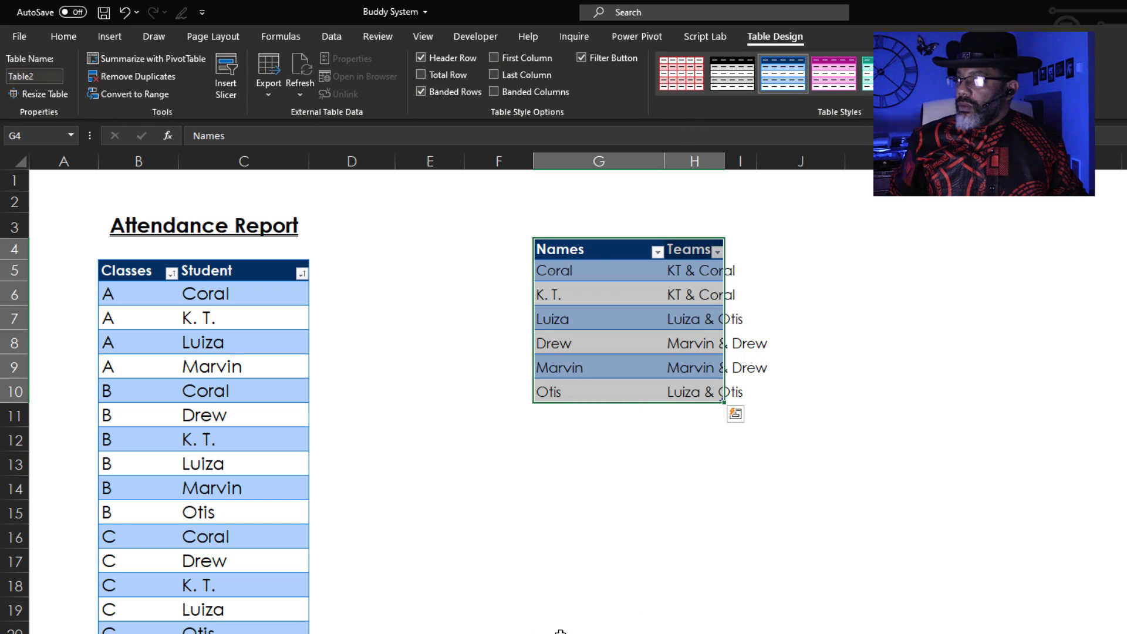
Load the attendance table into Power Query with From Table/Range.
click(496, 343)
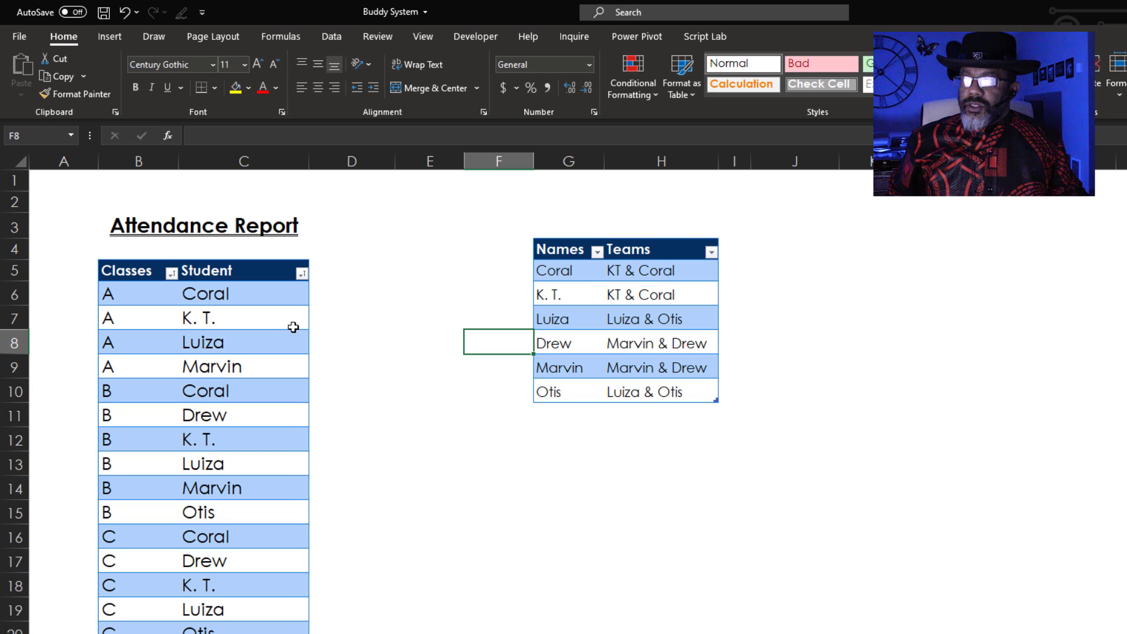
click(243, 323)
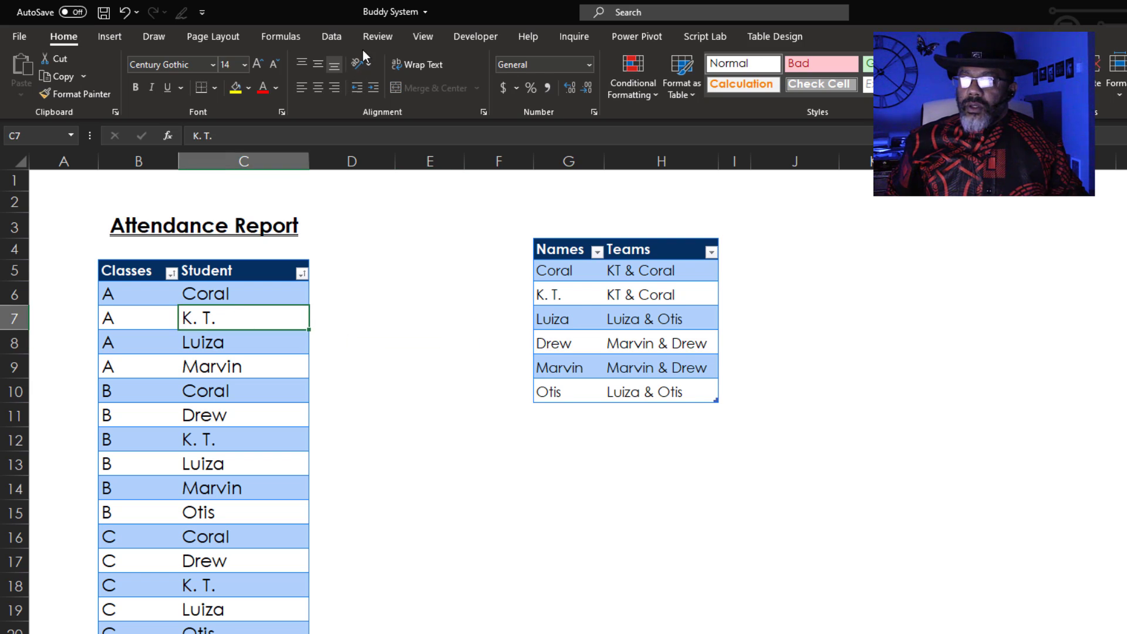
click(332, 37)
click(80, 92)
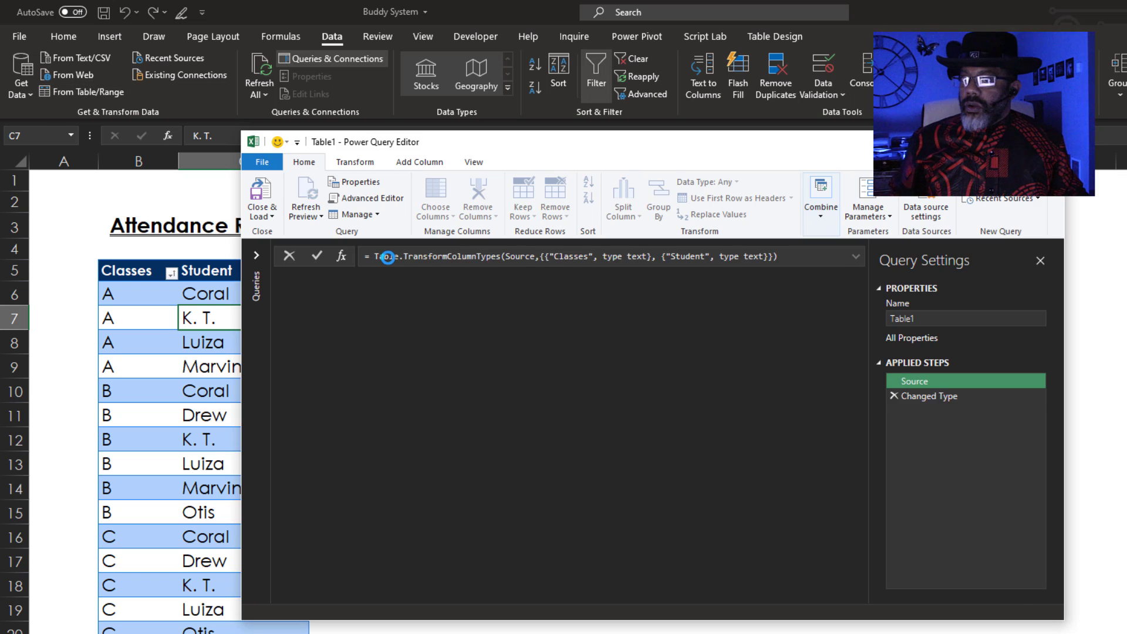
Rename the attendance query to Classes and load it as Only Create Connection.
click(913, 319)
text(Classes)
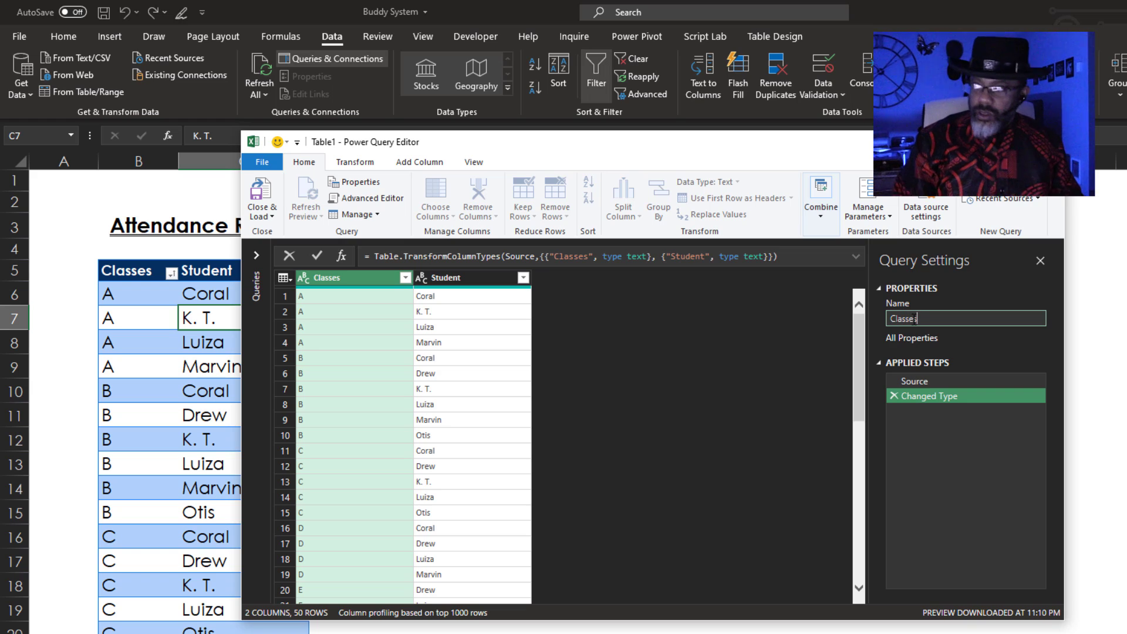
key(Return)
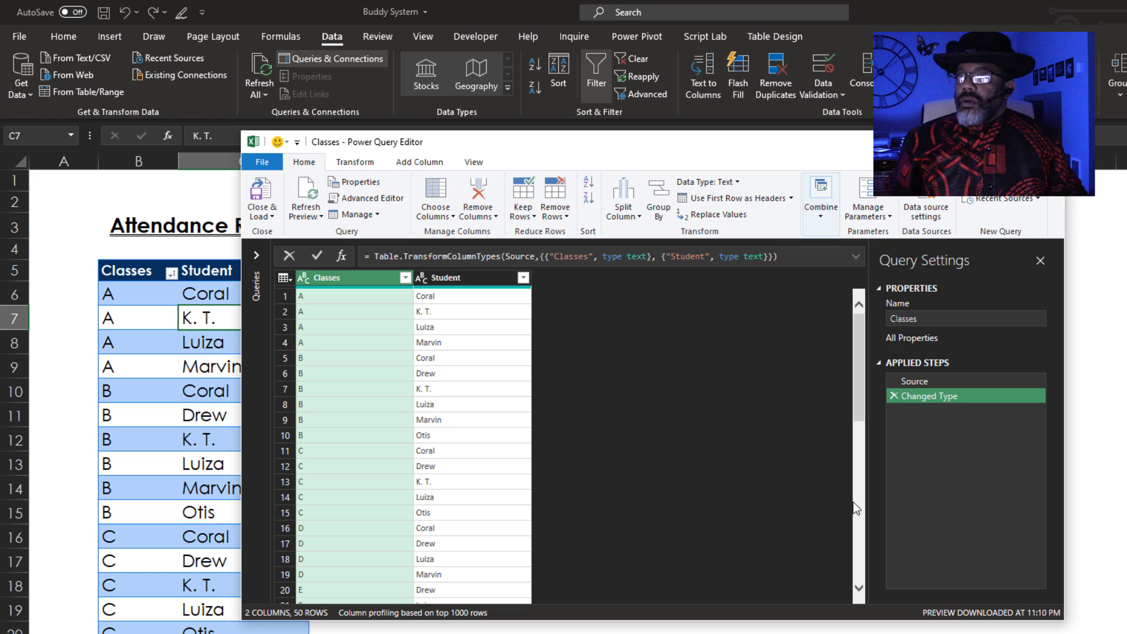
click(261, 216)
click(301, 247)
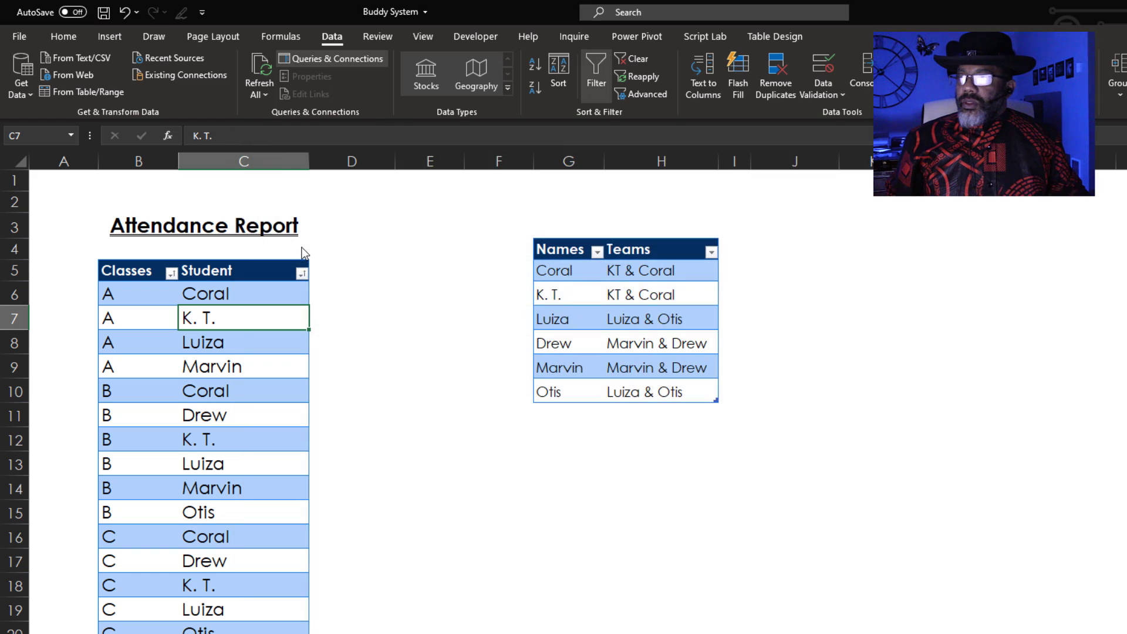
click(467, 498)
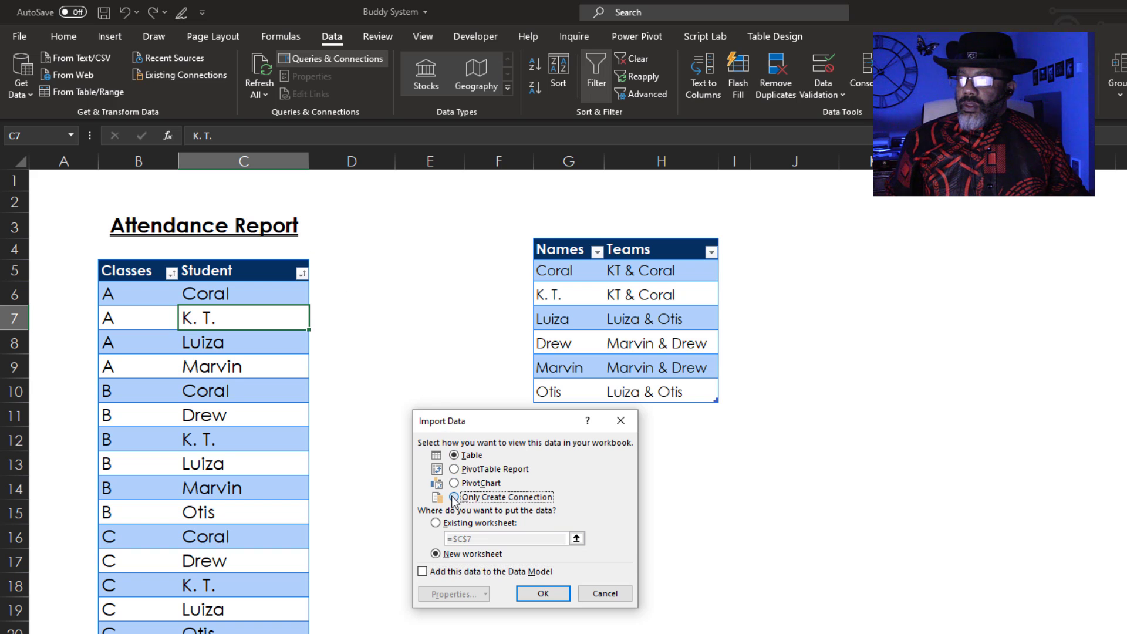
click(541, 593)
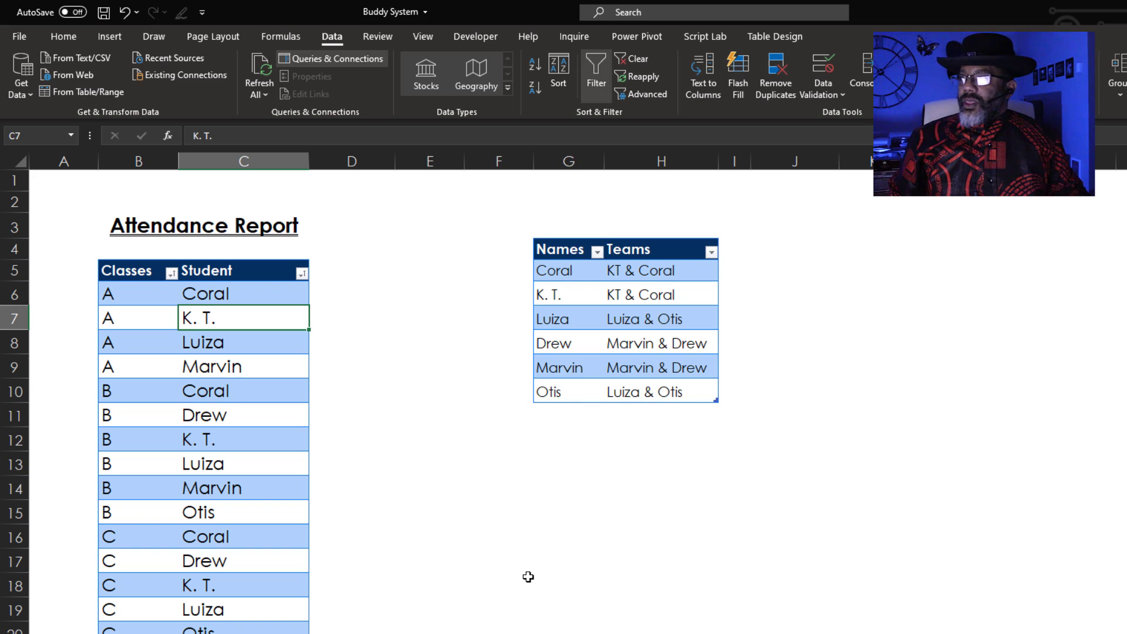
Merge Classes with Teams, matching Student to Names with a Left Outer join, into Merge1.
click(28, 93)
mouse_move(112, 297)
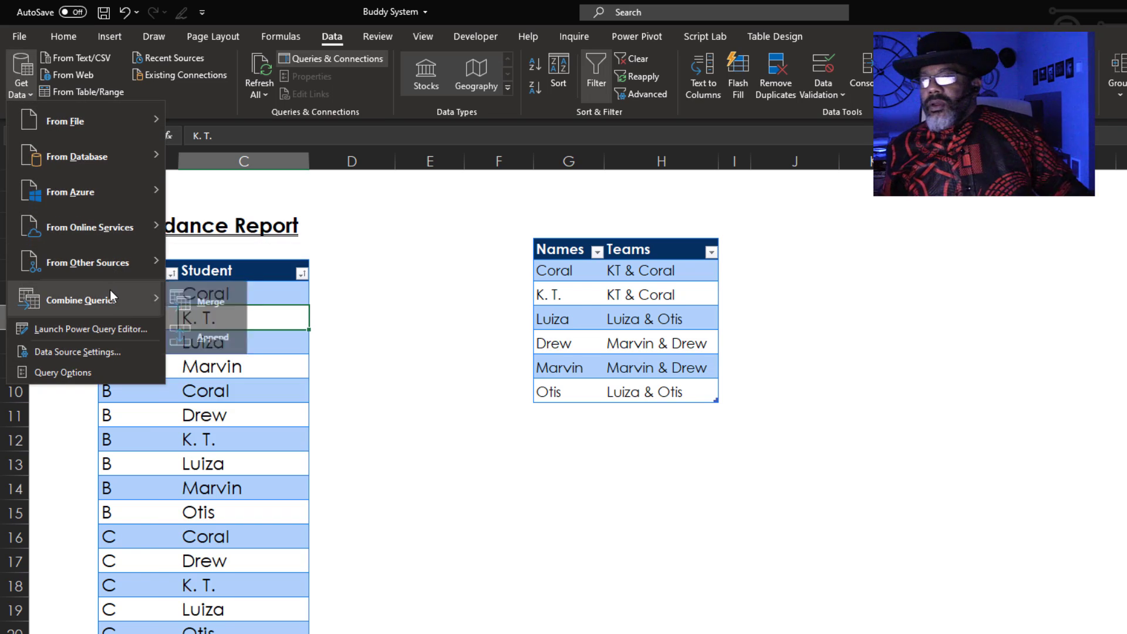
click(199, 304)
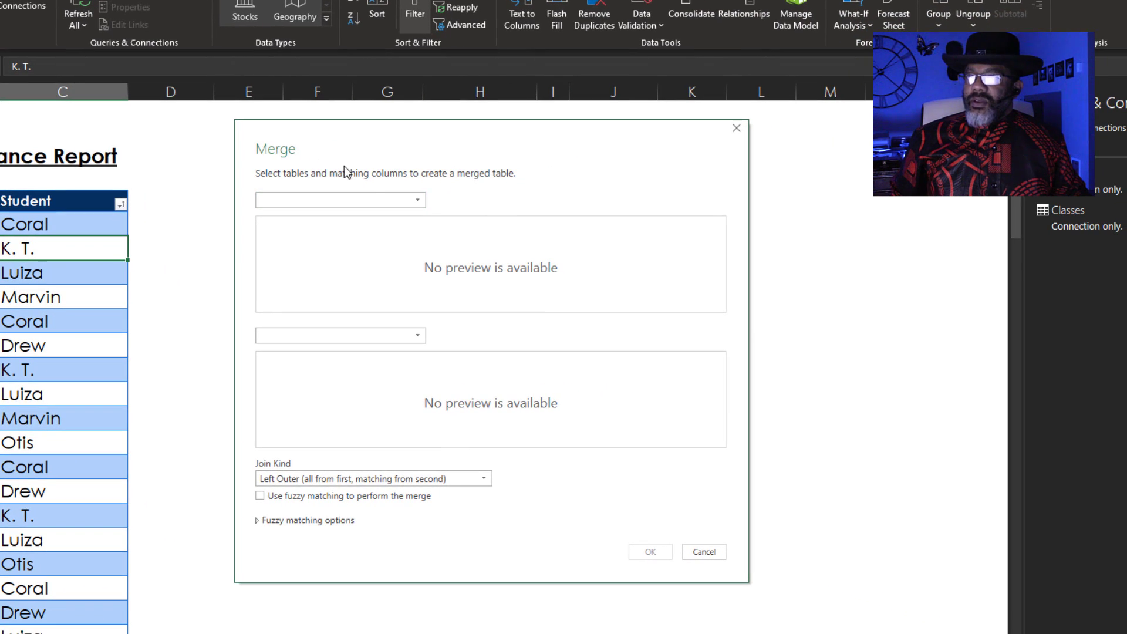
click(400, 203)
click(392, 216)
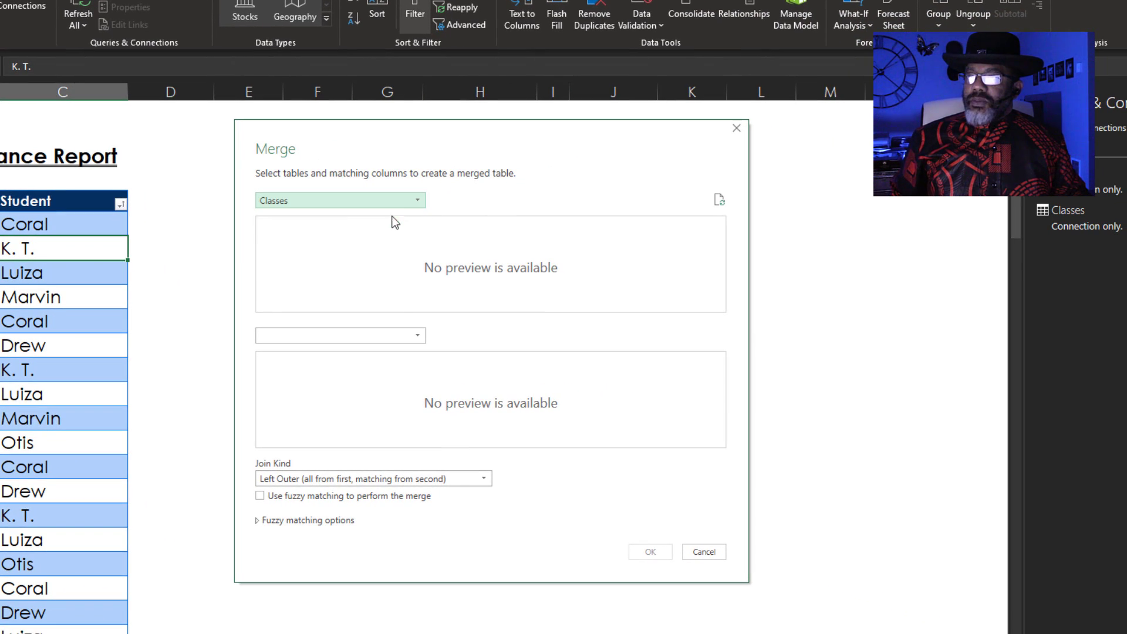
click(406, 335)
click(382, 368)
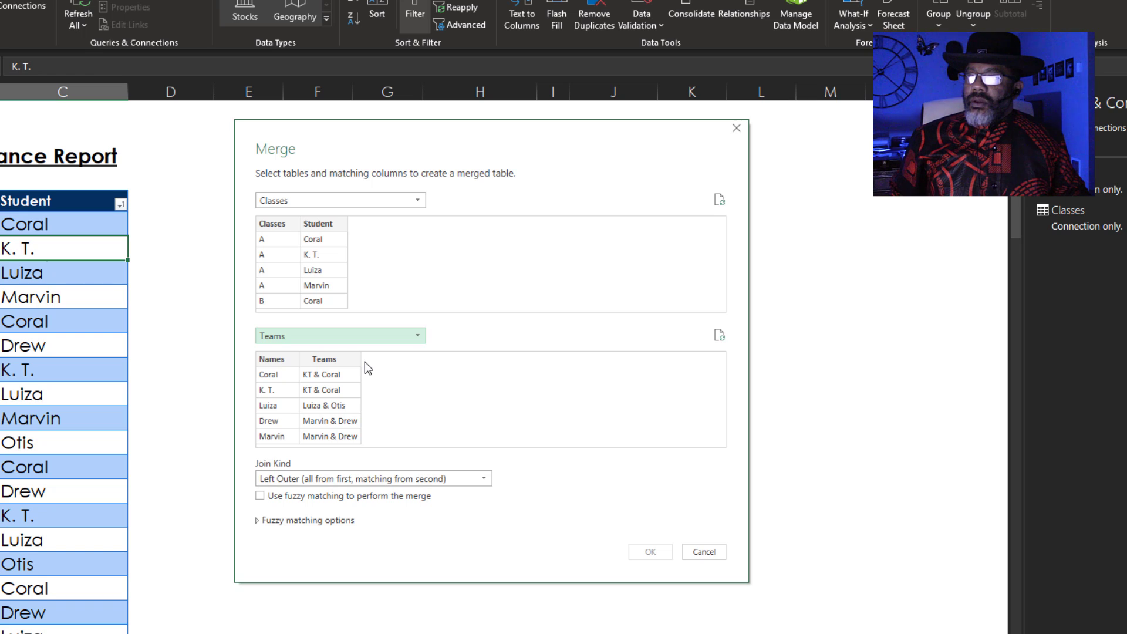
click(273, 360)
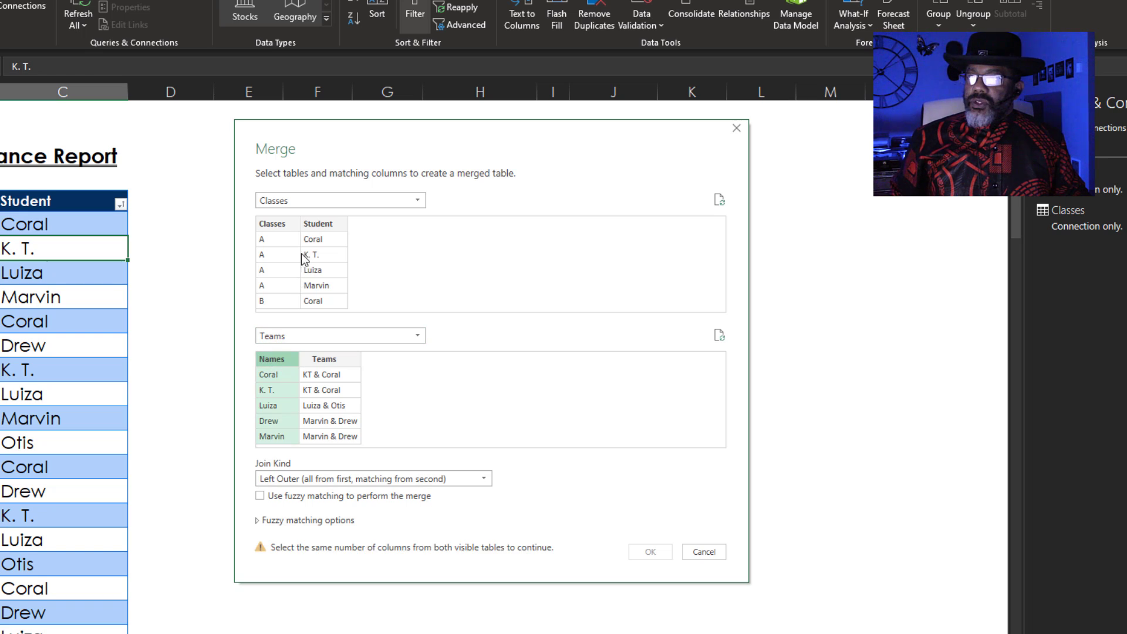
click(318, 225)
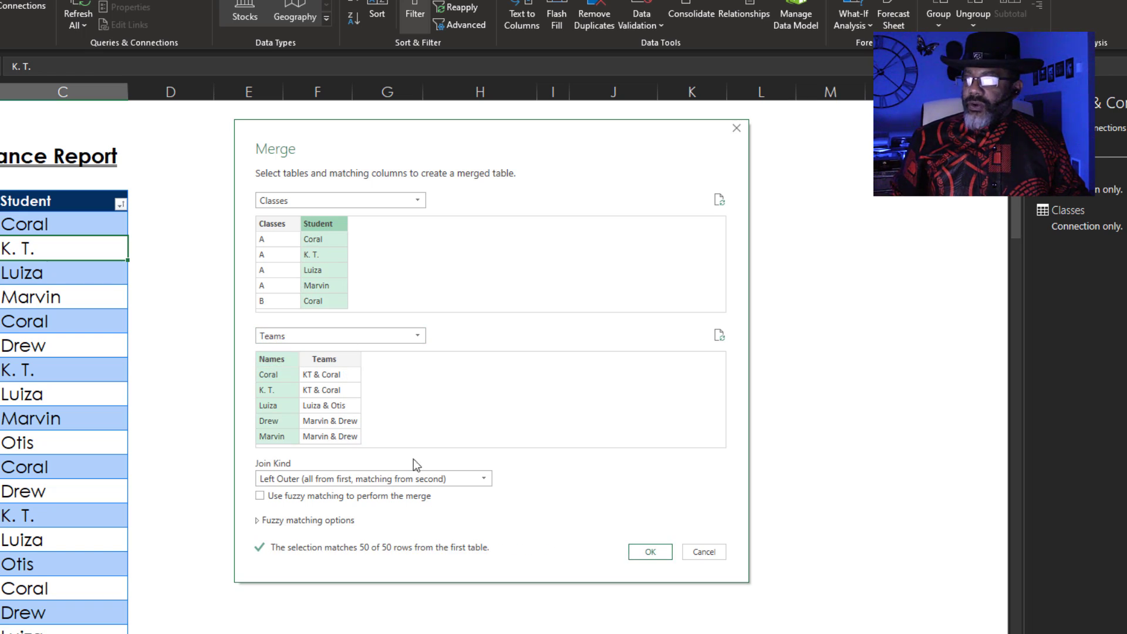
click(649, 552)
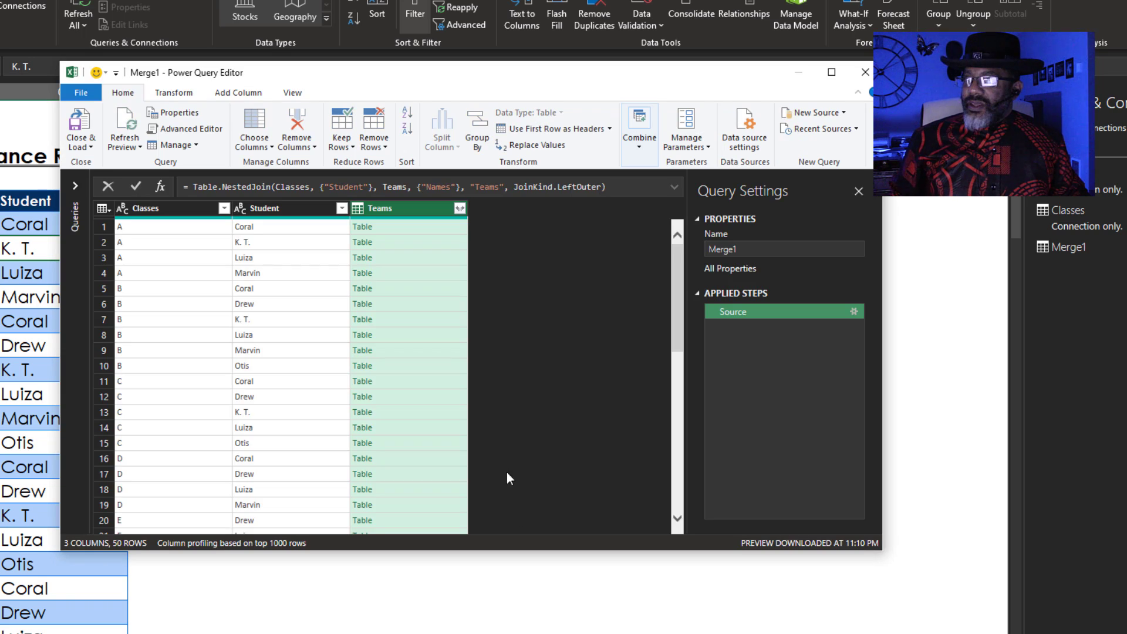
Expand the Teams column to team names only as Teams.1, then sort Classes ascending.
click(460, 210)
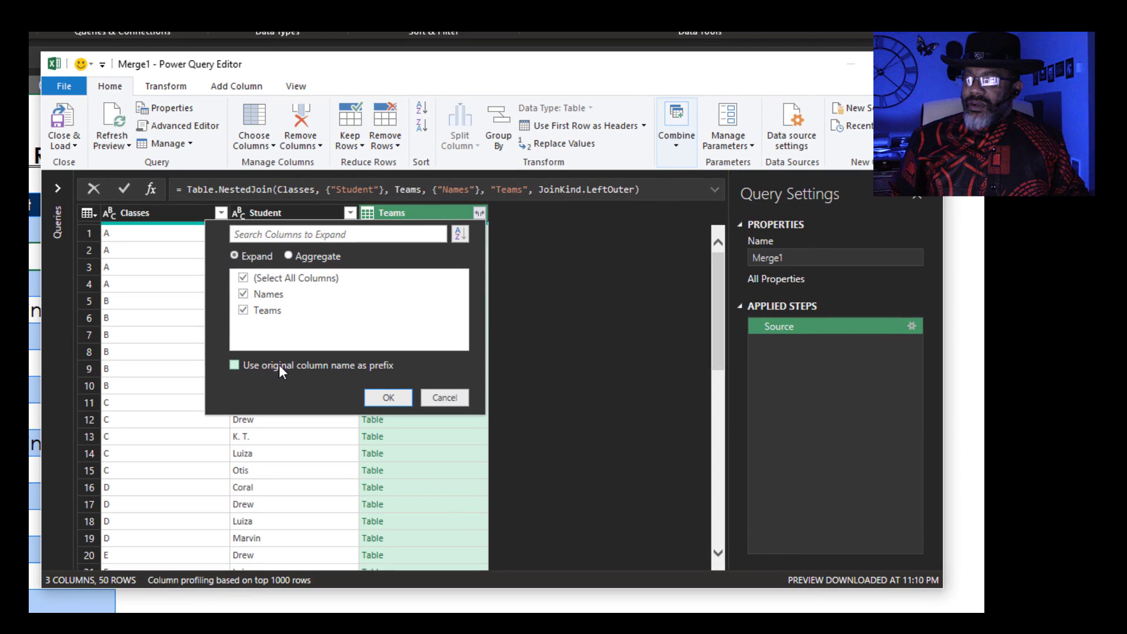
click(279, 364)
click(389, 397)
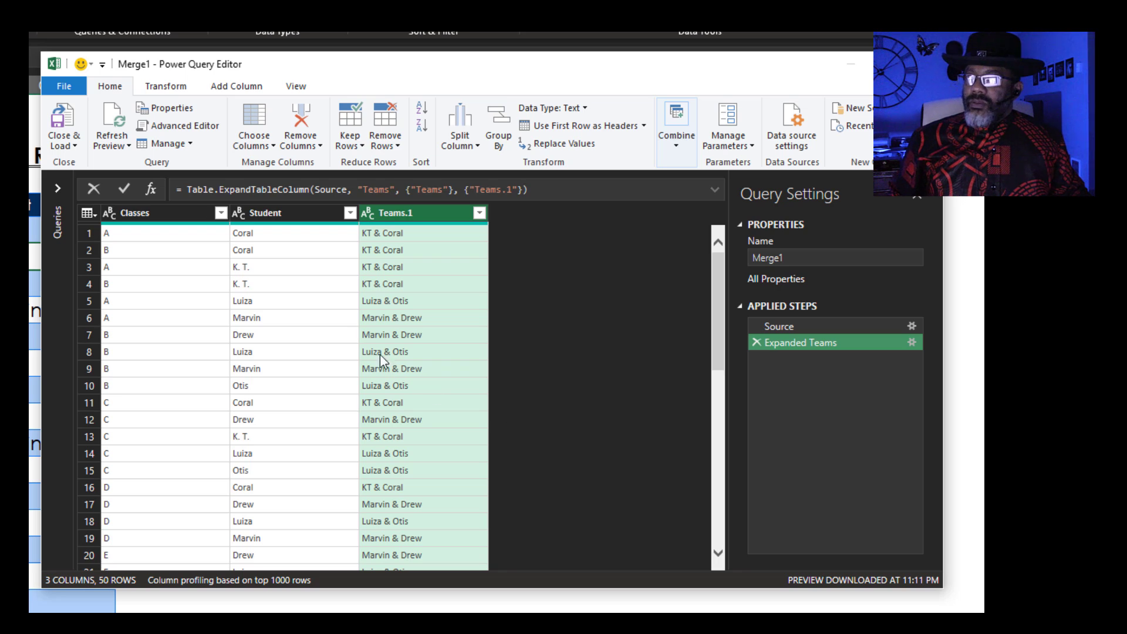
click(186, 257)
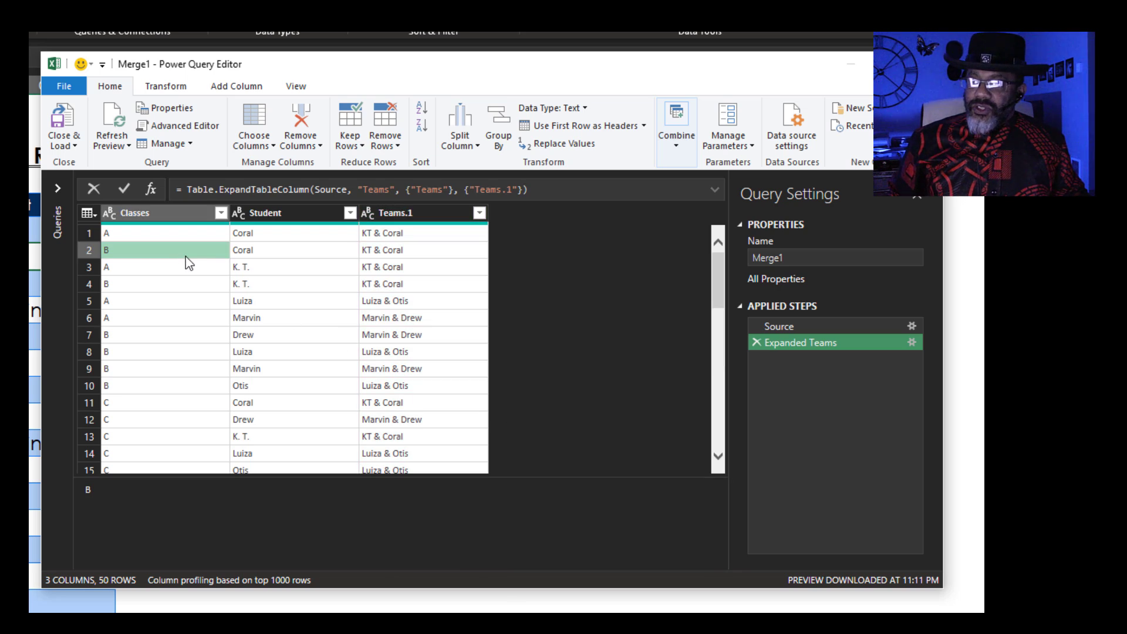
click(426, 113)
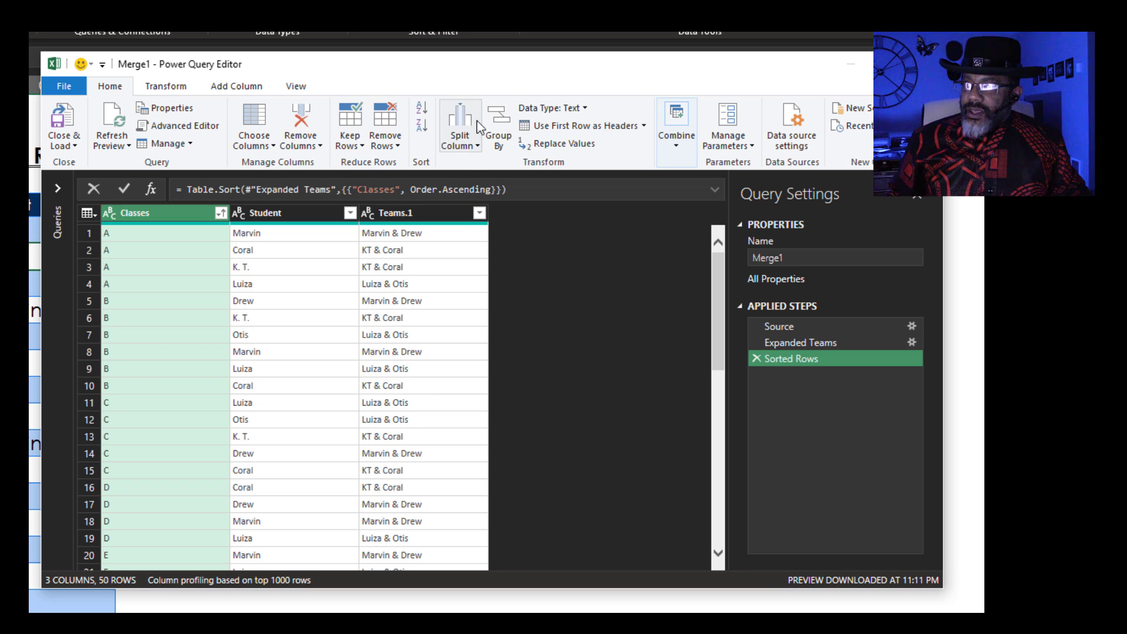
Group by Classes and Teams.1 in Advanced mode, counting rows into a Count column.
click(499, 125)
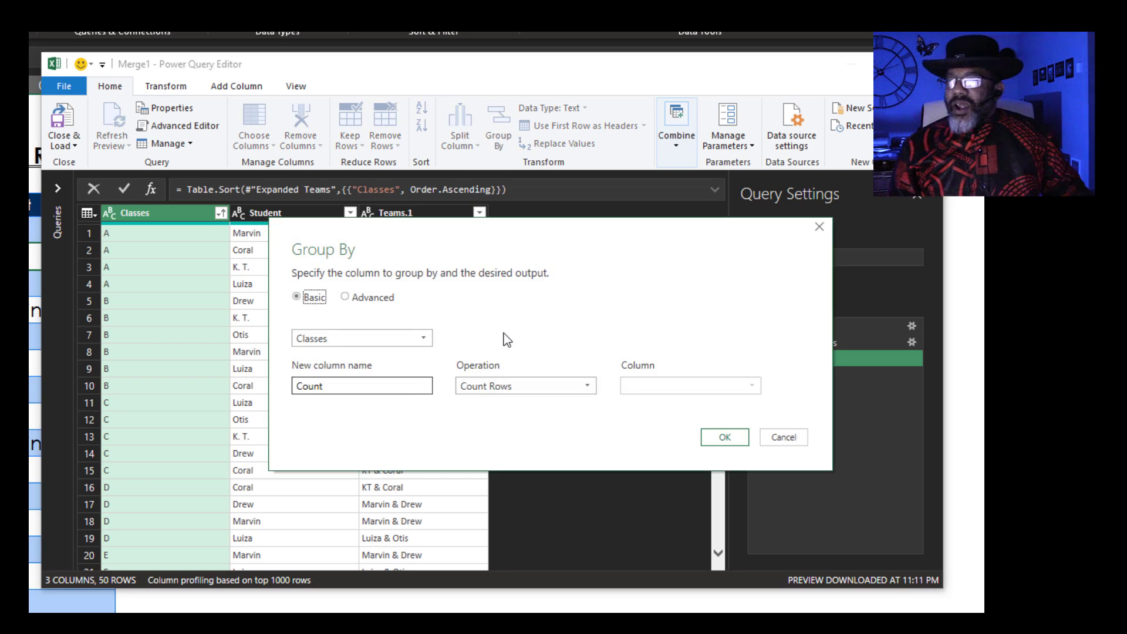
click(354, 298)
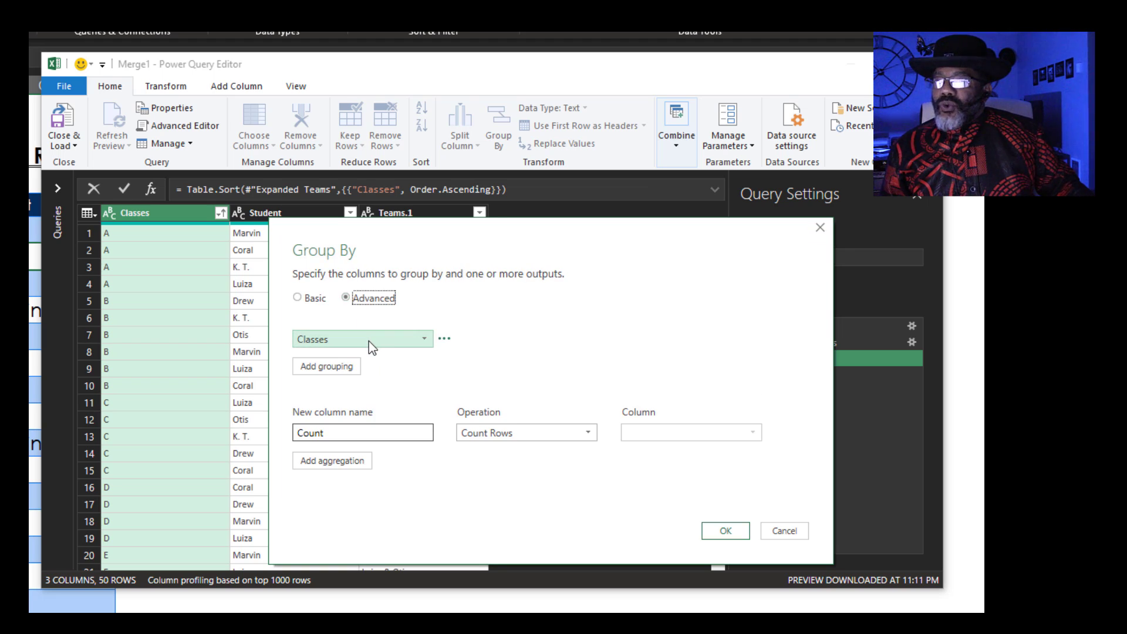
click(329, 367)
click(345, 368)
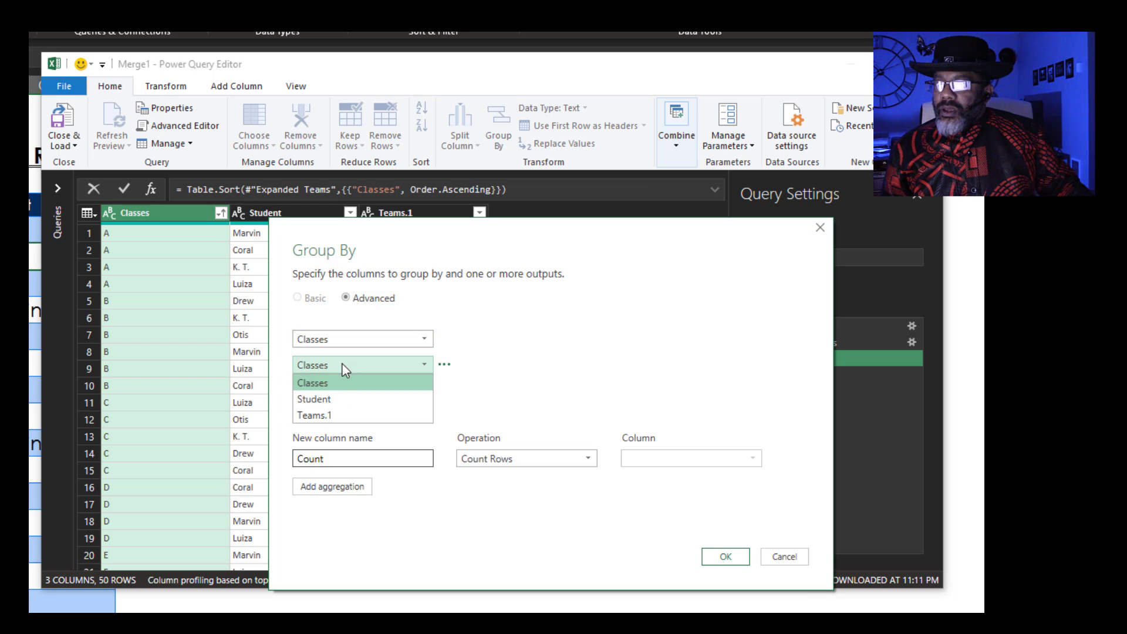
click(341, 416)
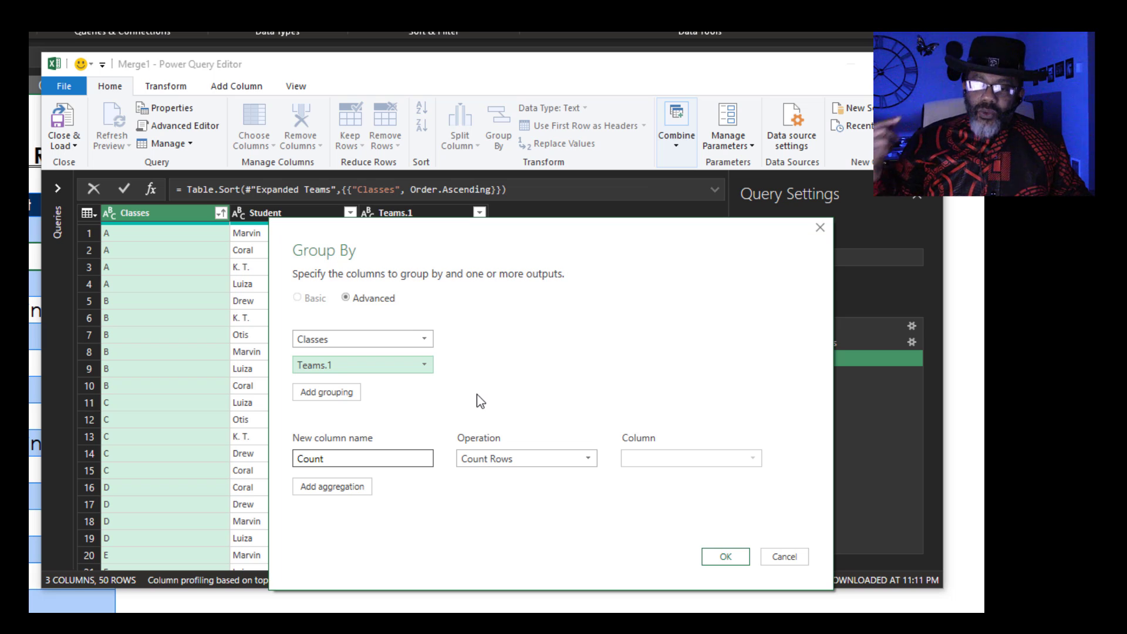
click(704, 556)
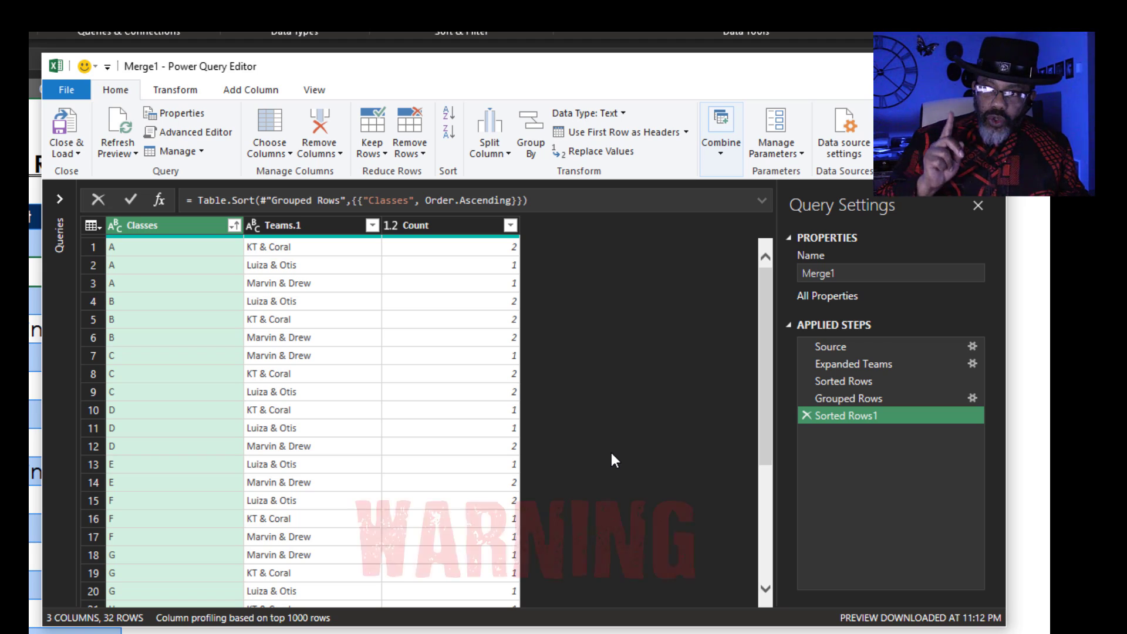
click(238, 91)
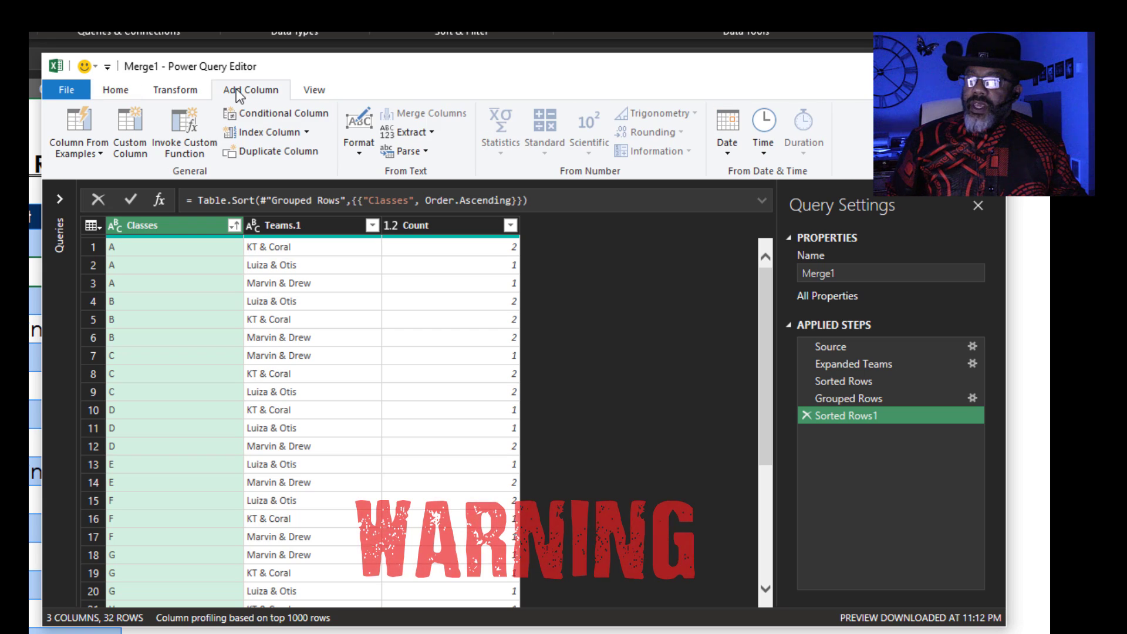
click(452, 225)
click(92, 150)
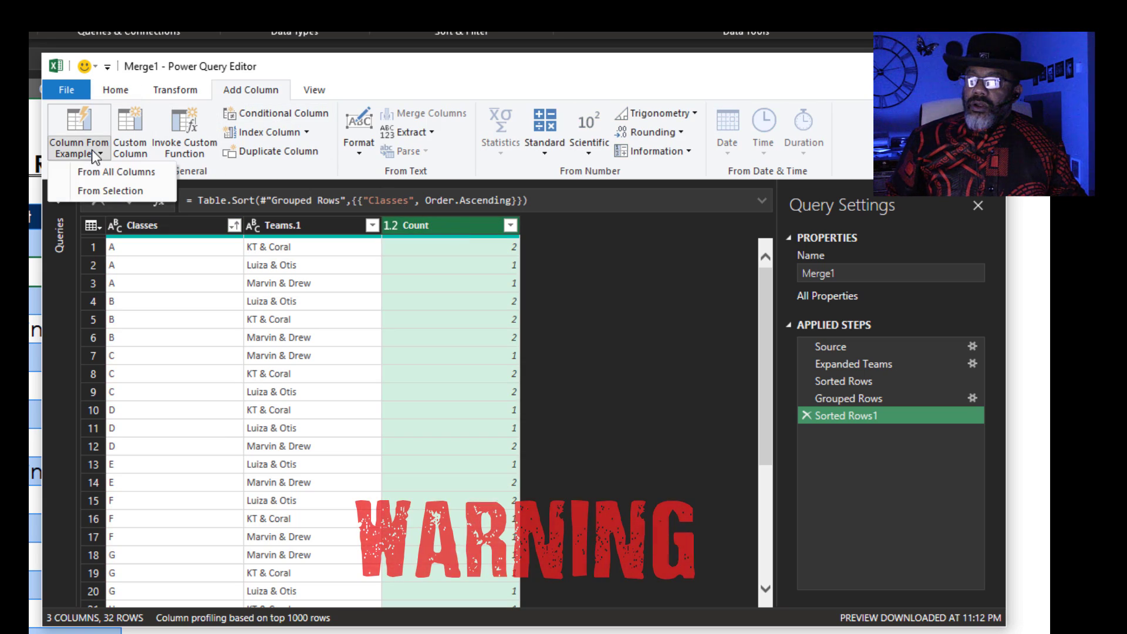
click(105, 191)
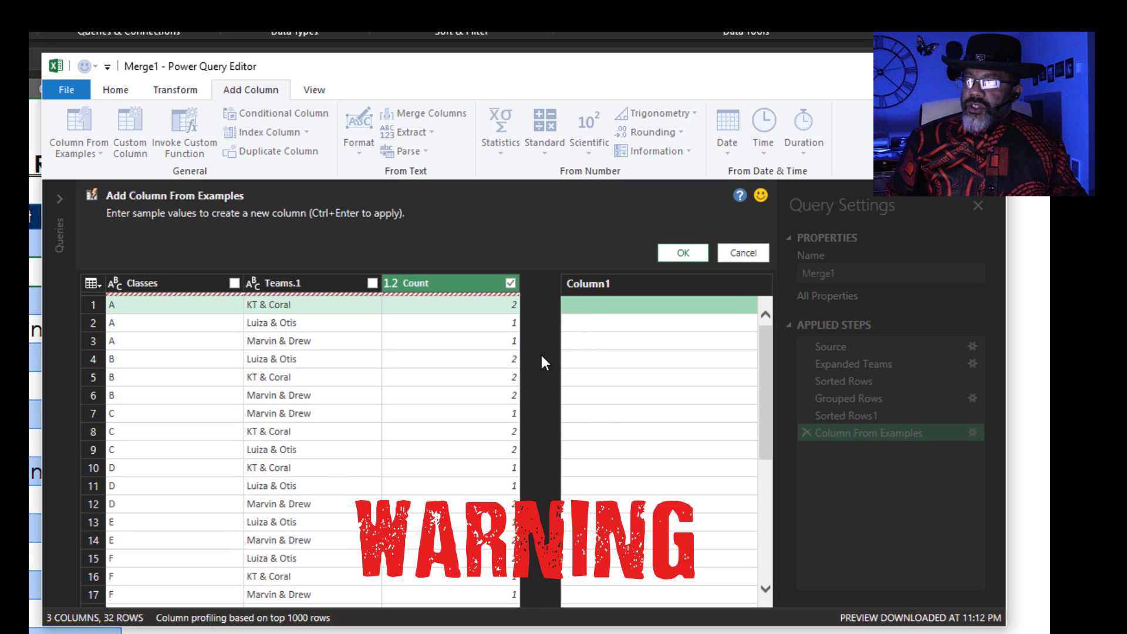
text(4)
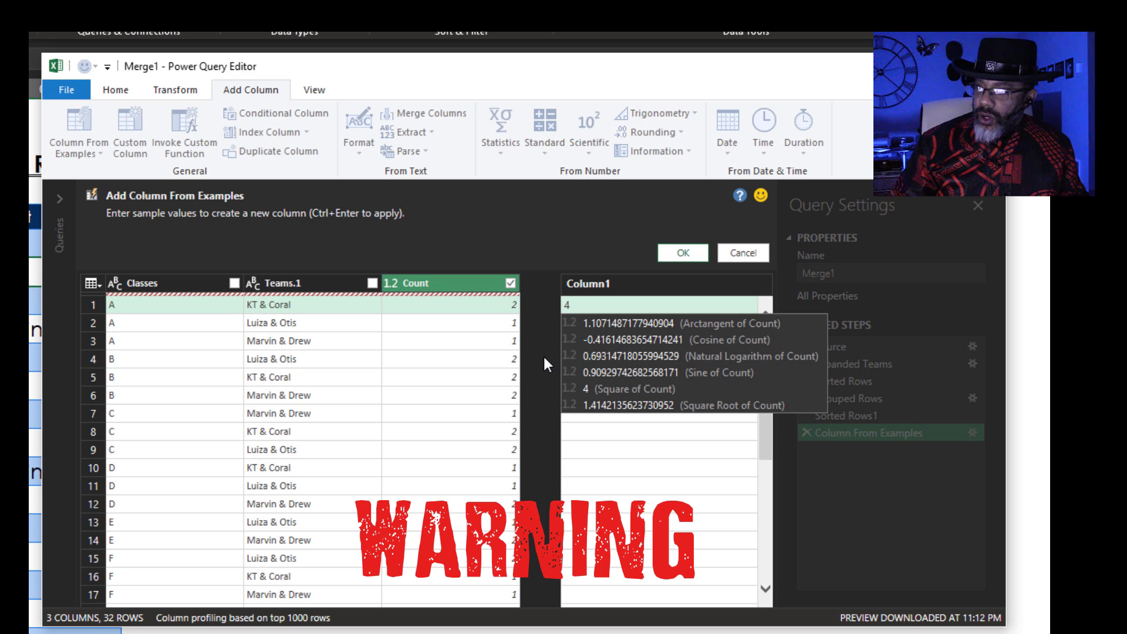
key(Return)
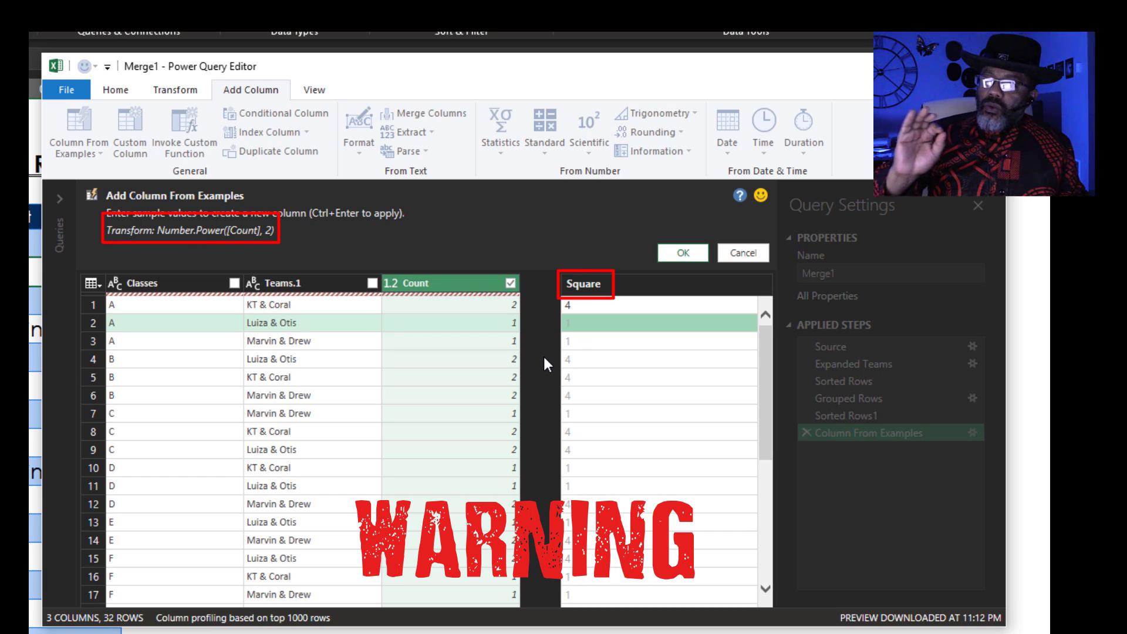
click(751, 252)
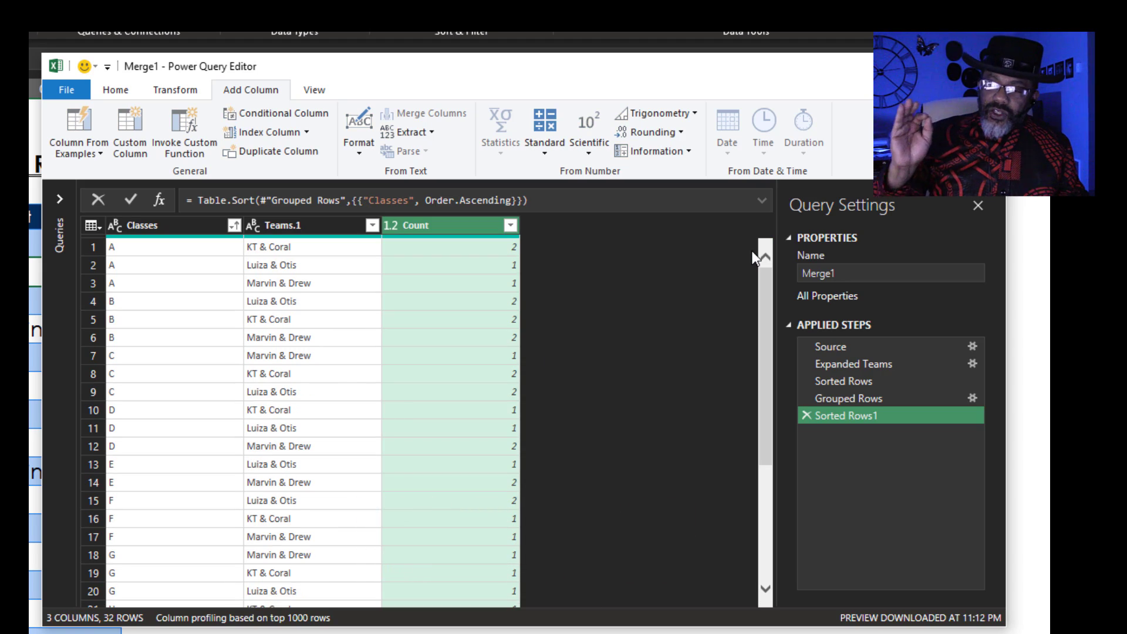
Add a conditional column Total Points: if Count equals 2 then 4, else 1.
click(272, 115)
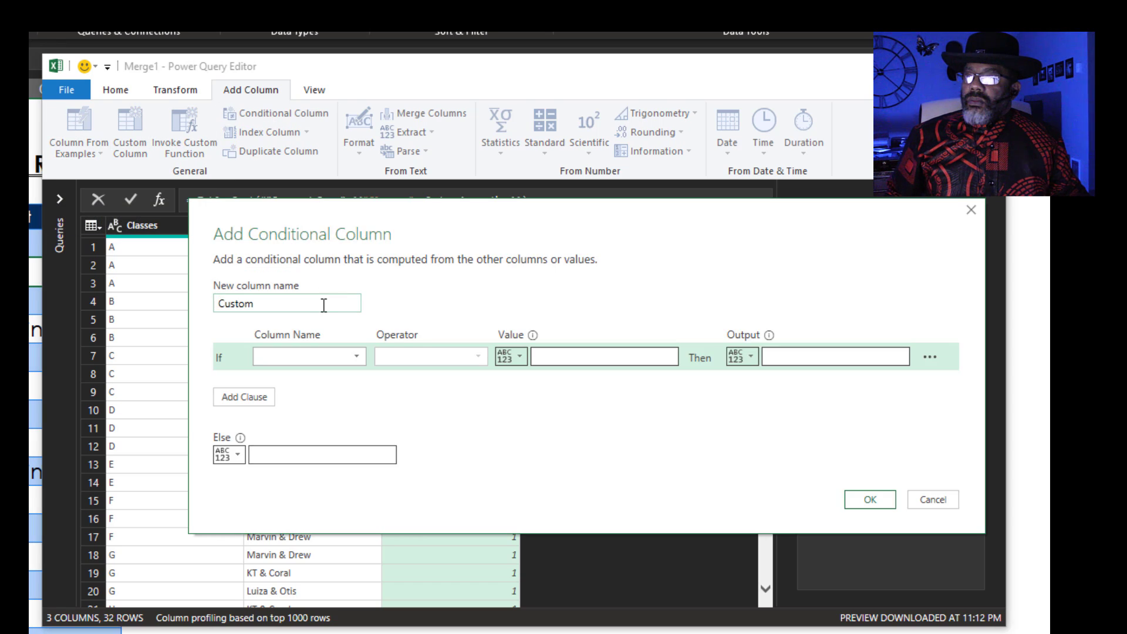
double_click(323, 305)
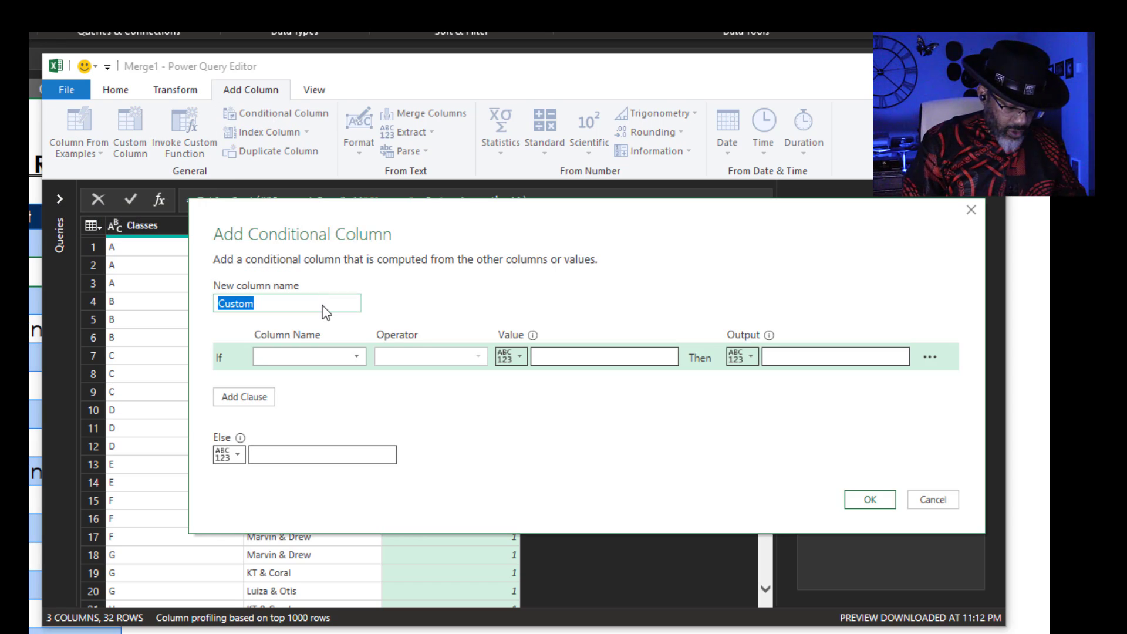
text(Total Points)
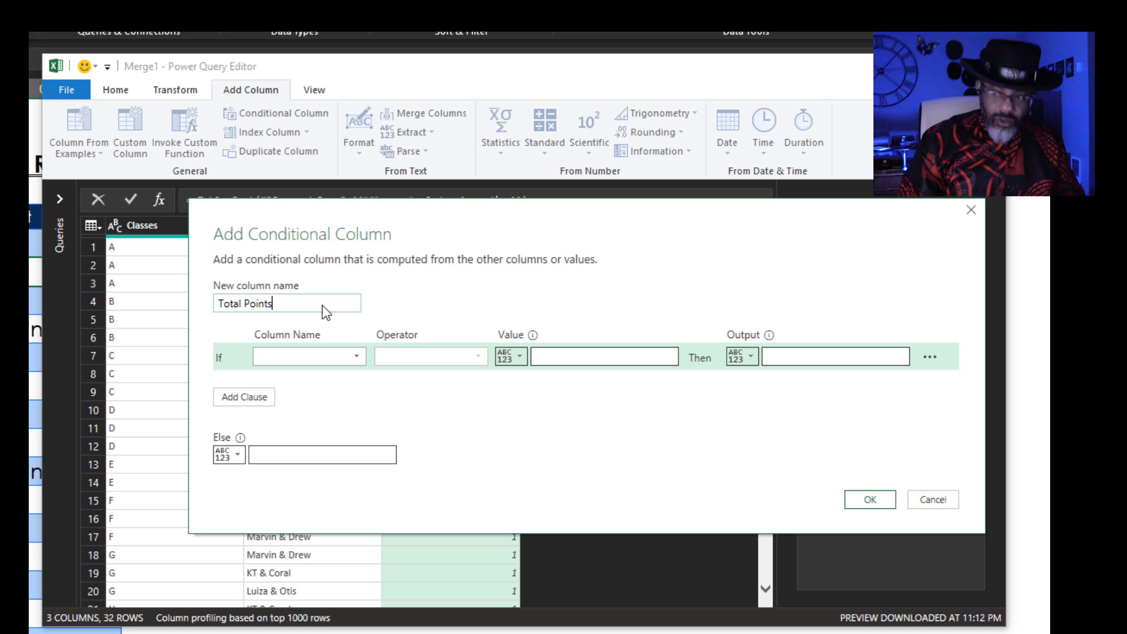
click(278, 357)
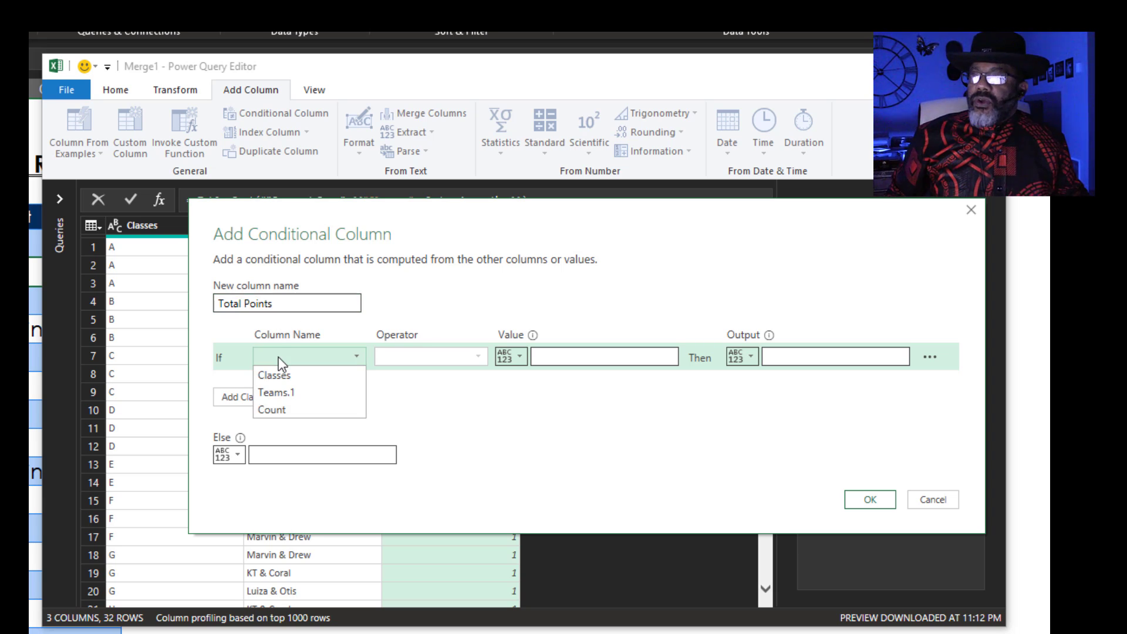
click(279, 407)
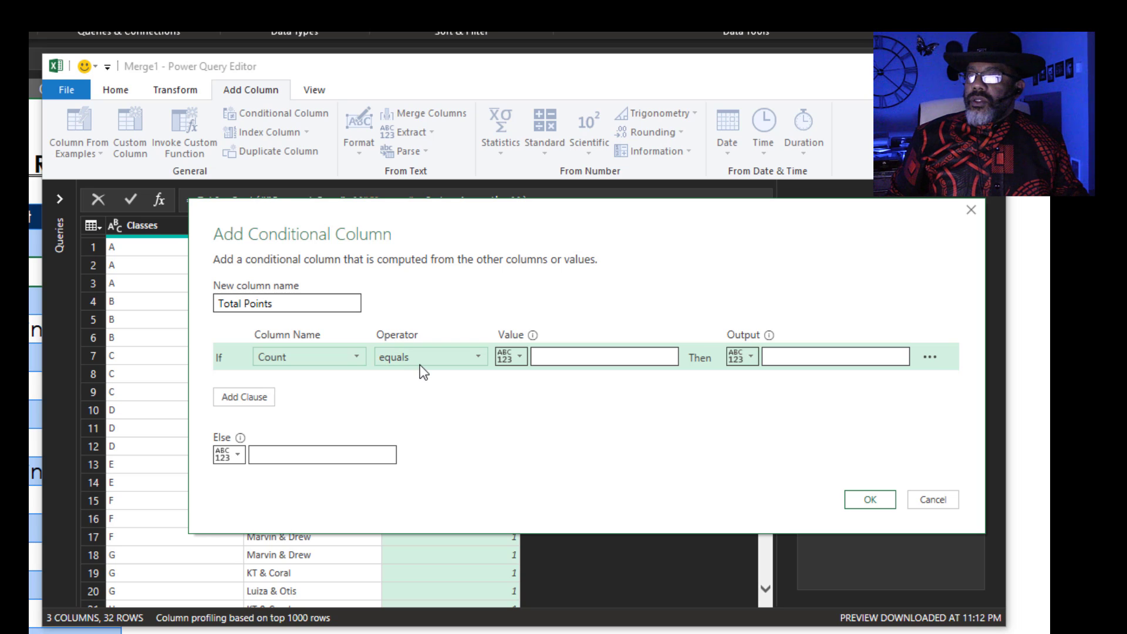
click(545, 357)
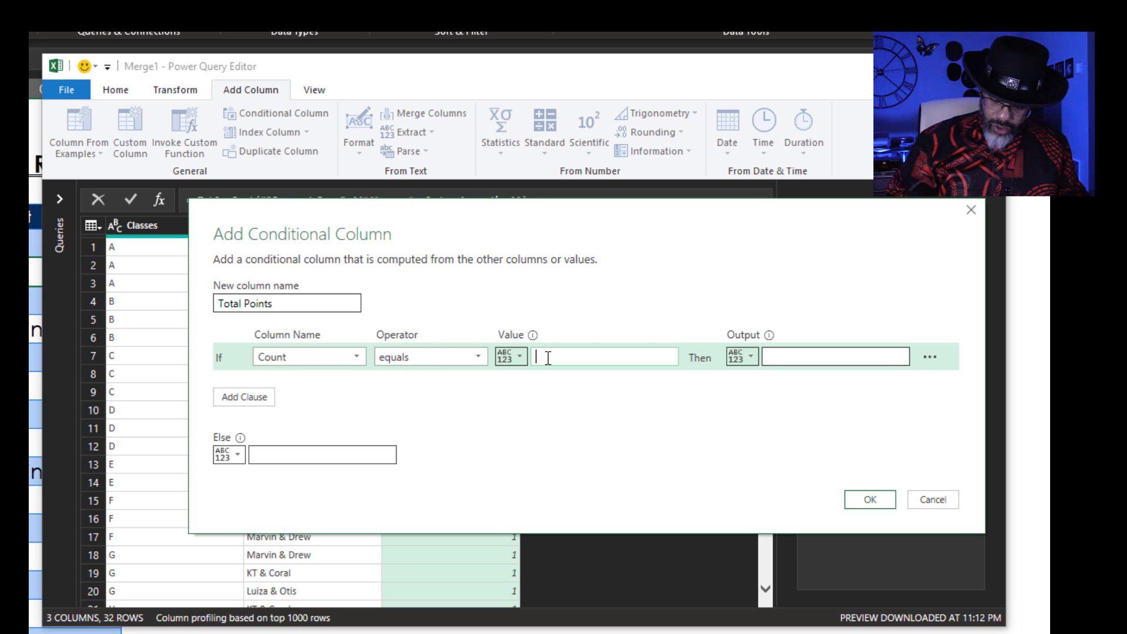
text(2)
click(786, 353)
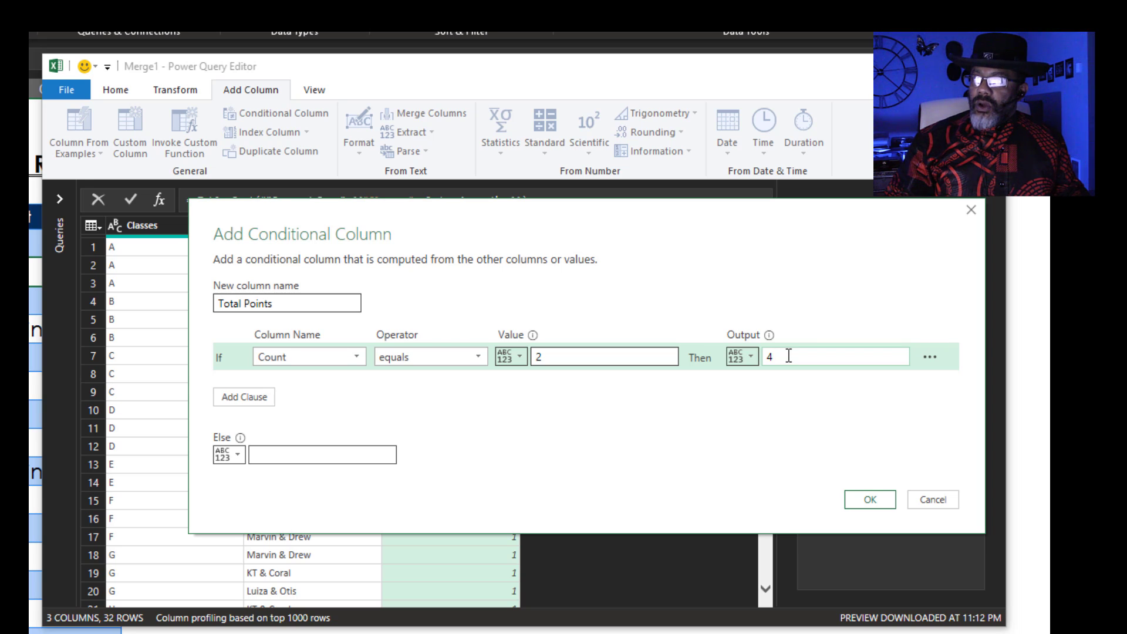
click(354, 458)
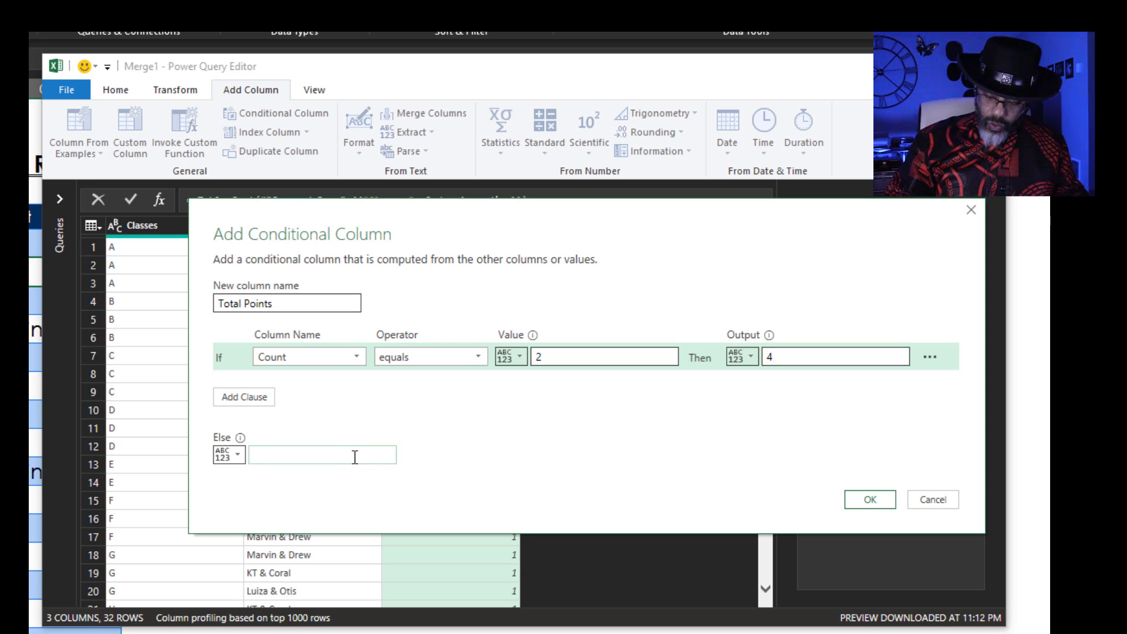
text(1)
click(851, 499)
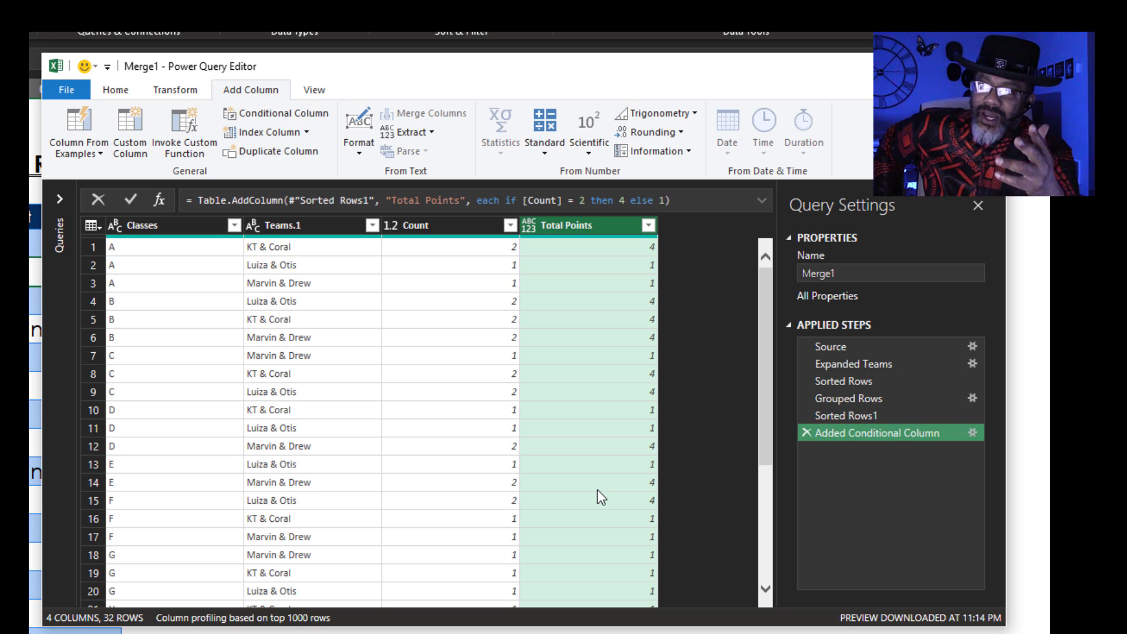
Remove the Count and Classes columns, keeping Teams.1 and Total Points.
click(415, 223)
right_click(414, 224)
click(445, 259)
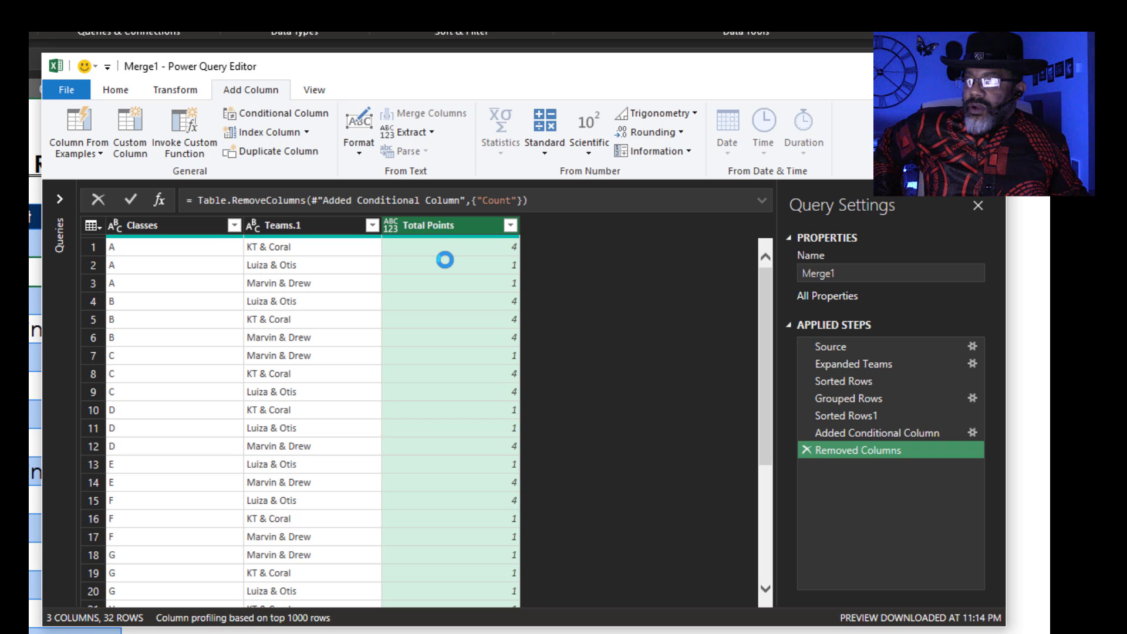
click(199, 225)
right_click(199, 224)
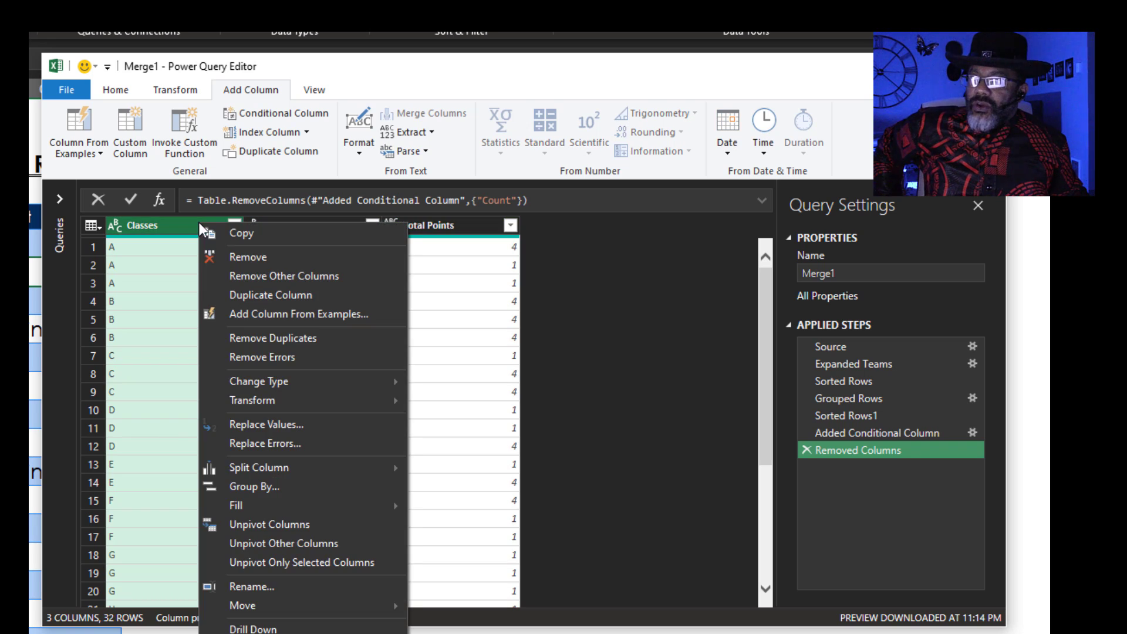
click(235, 258)
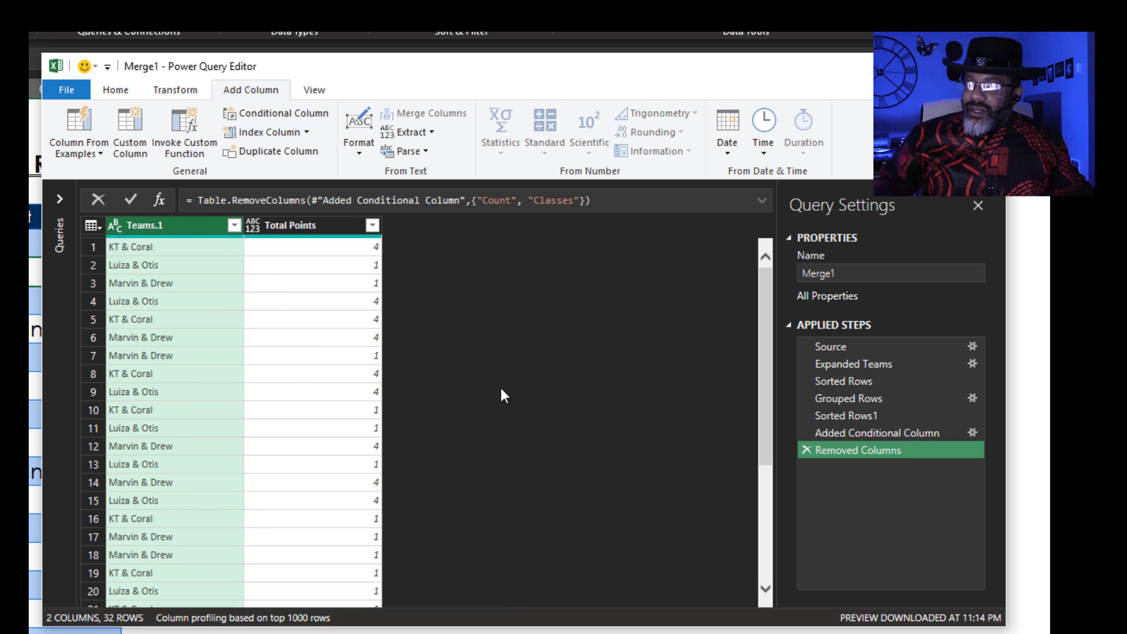
click(111, 91)
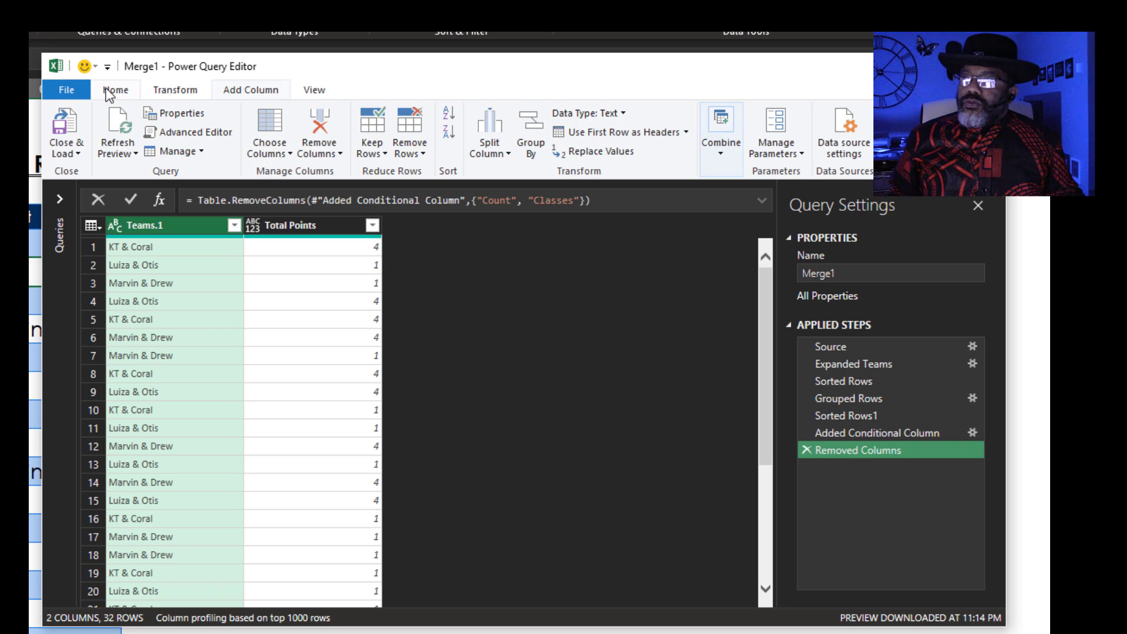
click(531, 129)
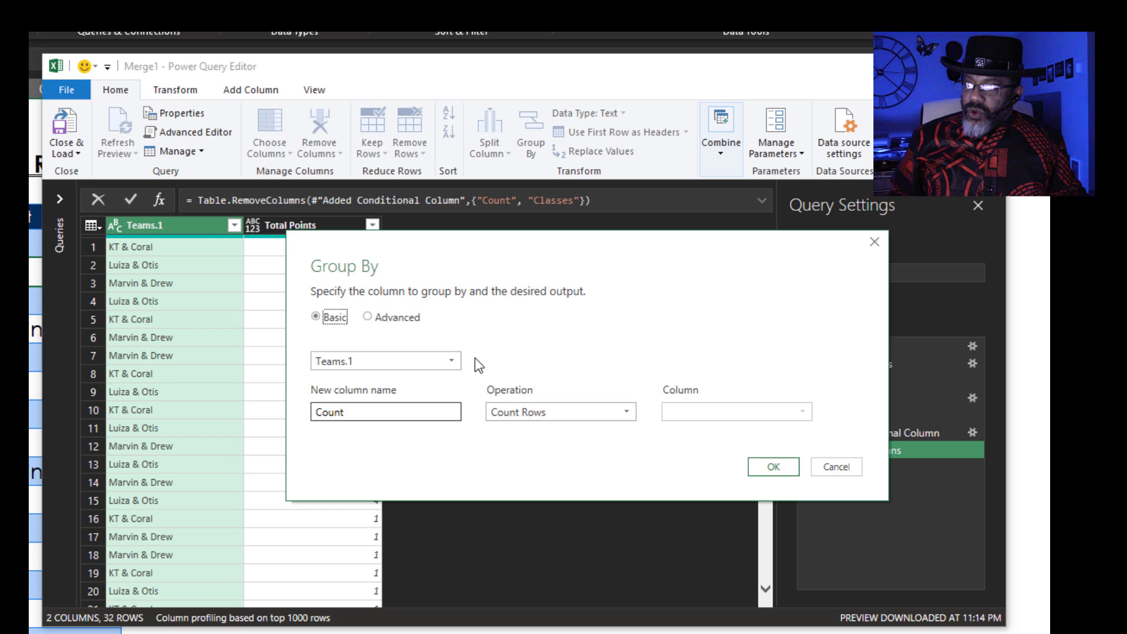
Group by Teams.1 summing Total Points into Count, then sort Count descending.
click(509, 413)
click(508, 433)
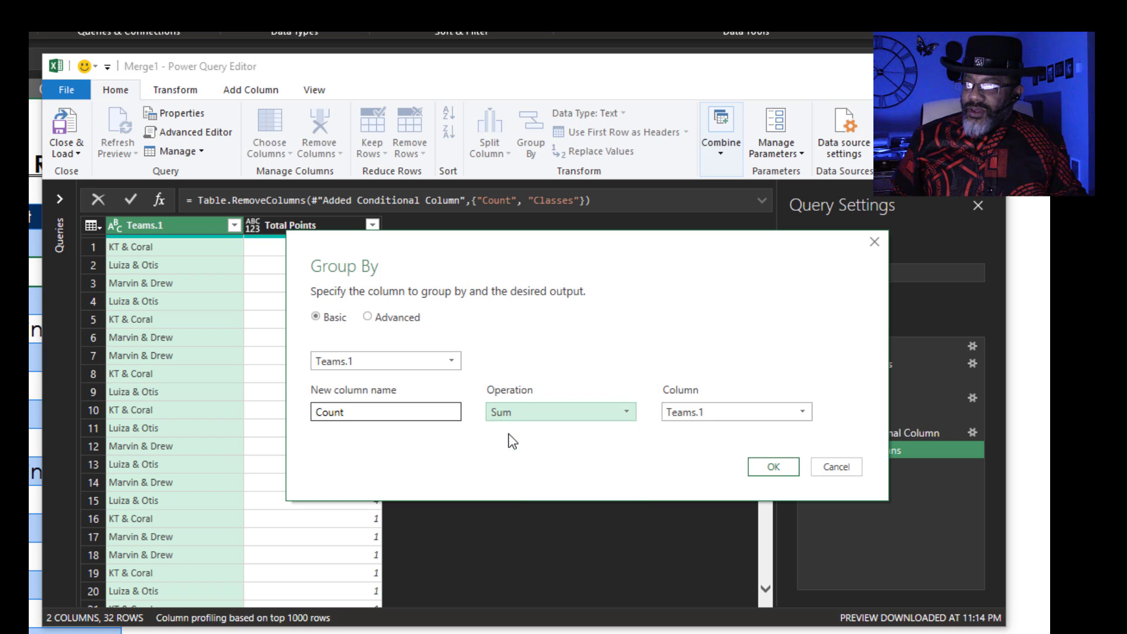
click(689, 415)
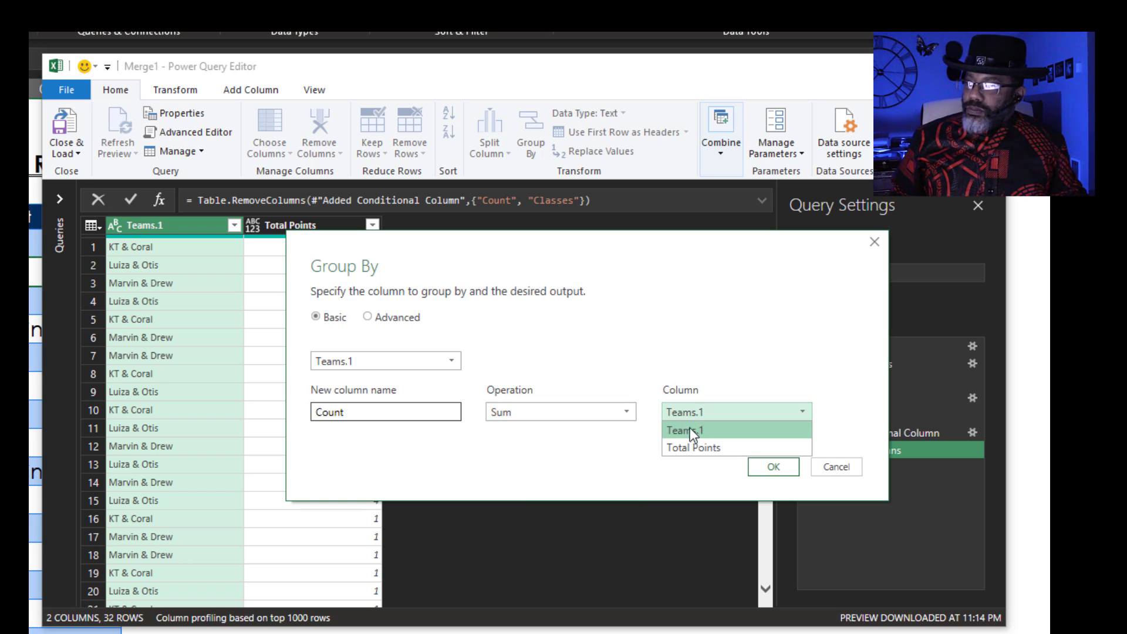
click(688, 448)
click(773, 467)
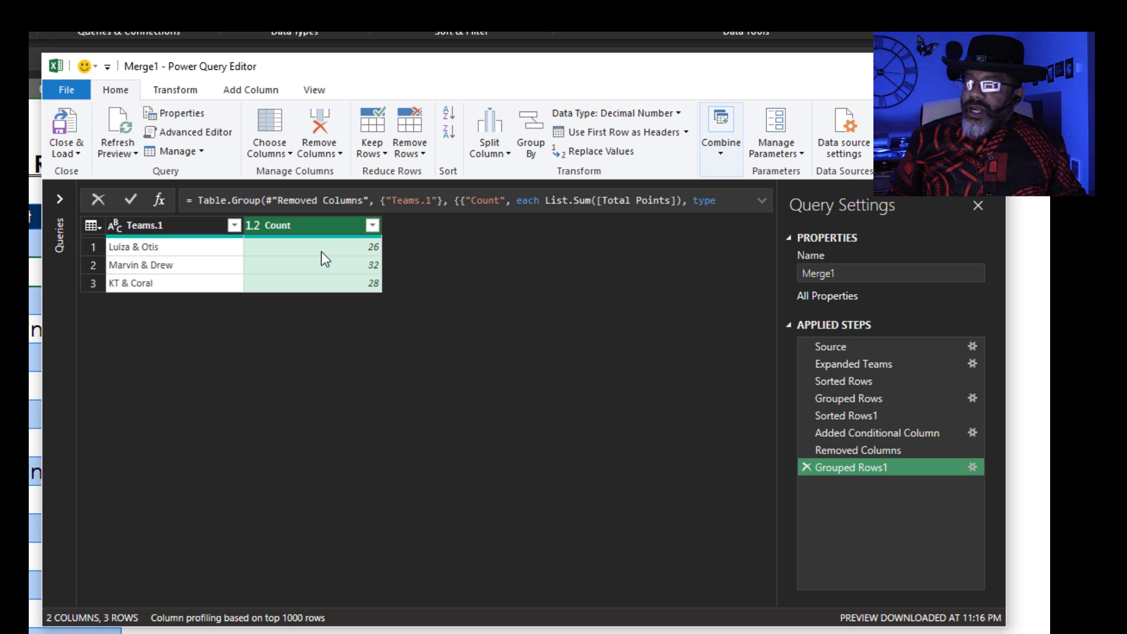
click(445, 136)
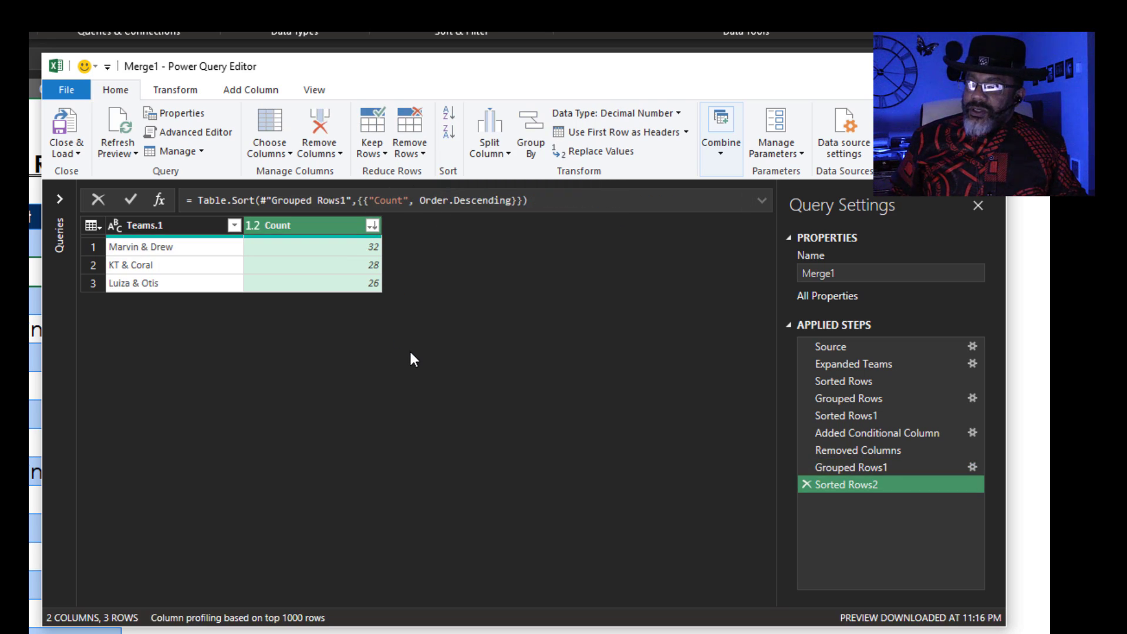
click(73, 154)
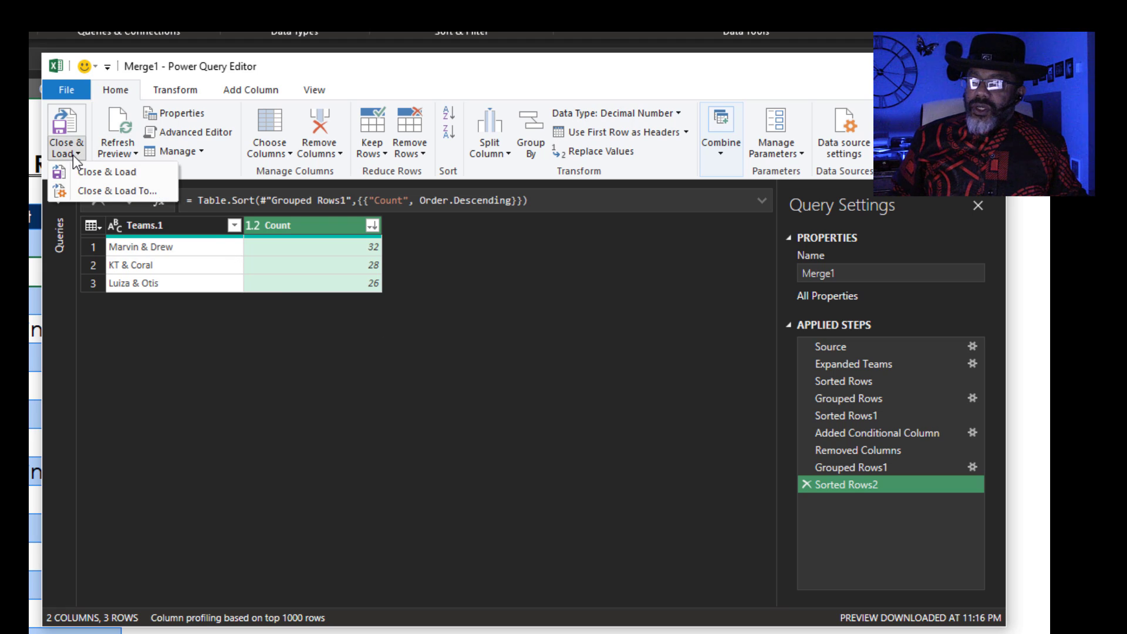
Load Merge1 as a table on the existing worksheet starting at cell F15.
click(108, 192)
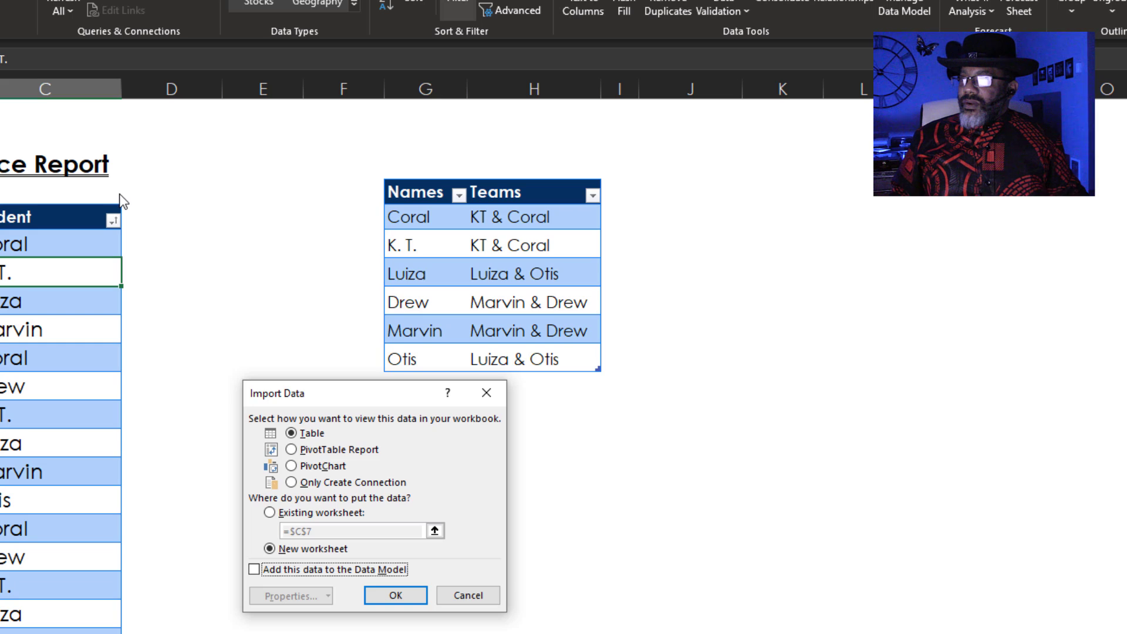
click(270, 512)
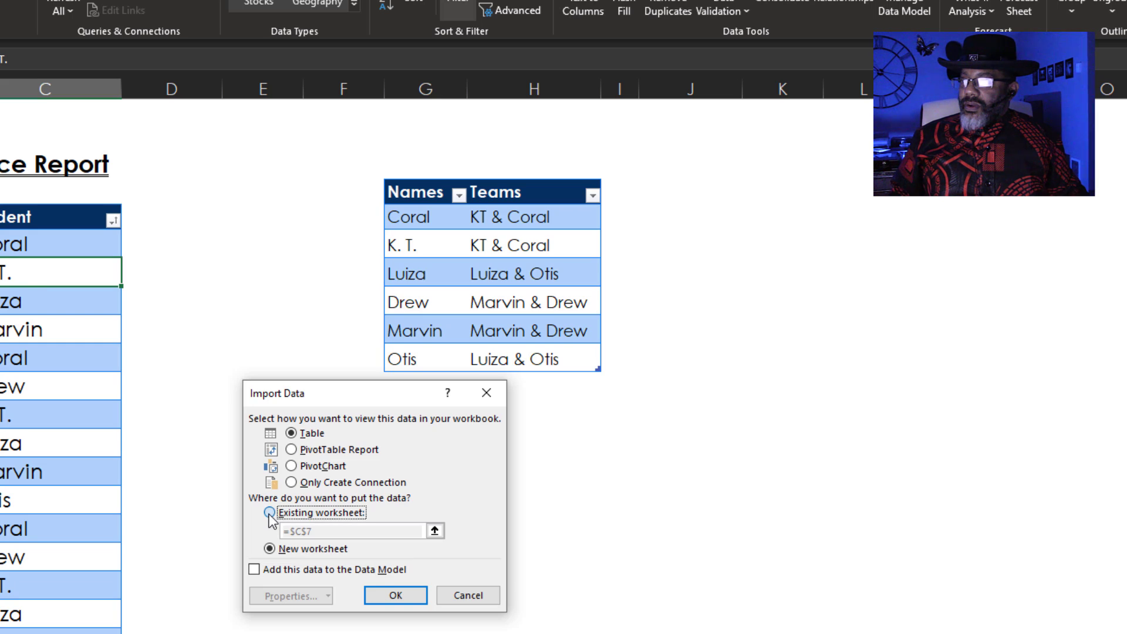
click(435, 531)
click(375, 498)
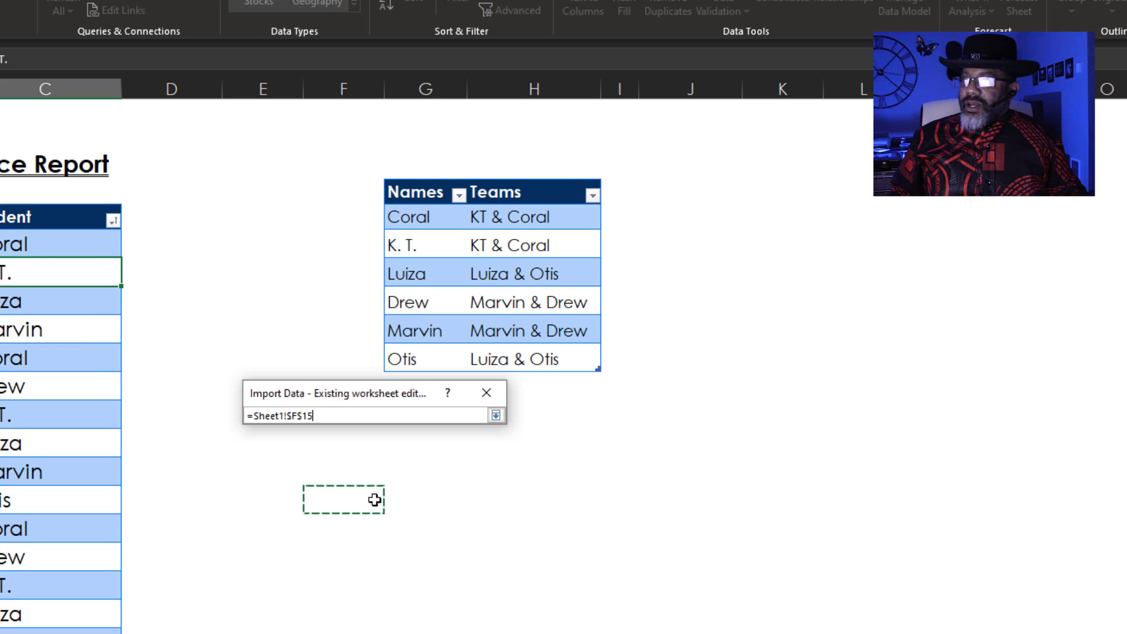
click(496, 417)
click(376, 595)
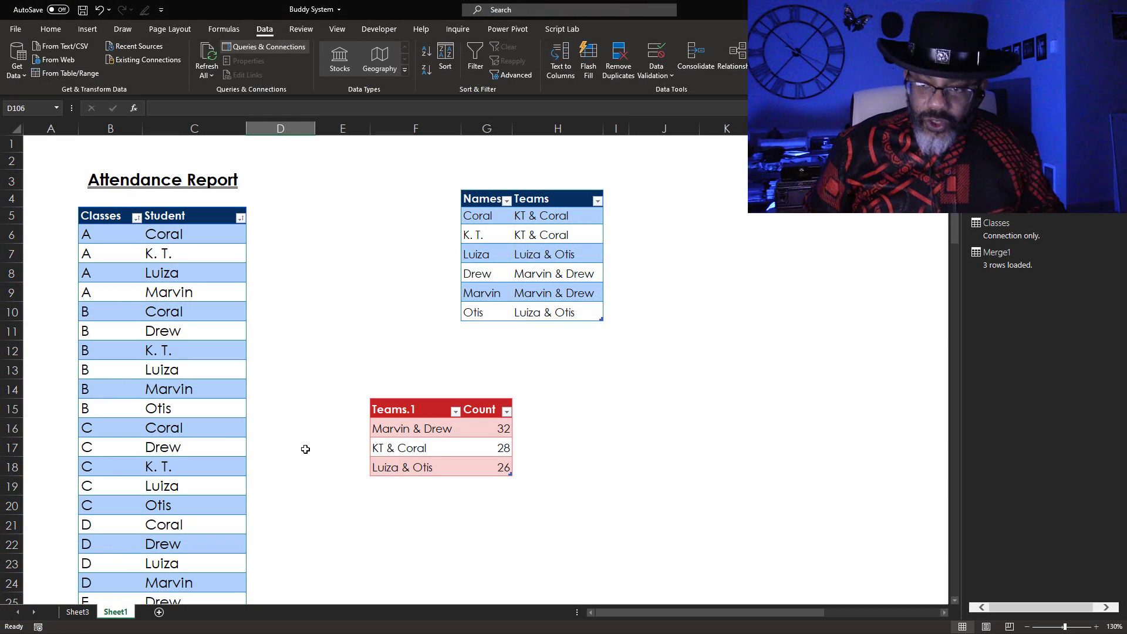
Move the records from row 68 in columns B:C up to B56 to join the attendance table.
scroll(306, 449, down, 19)
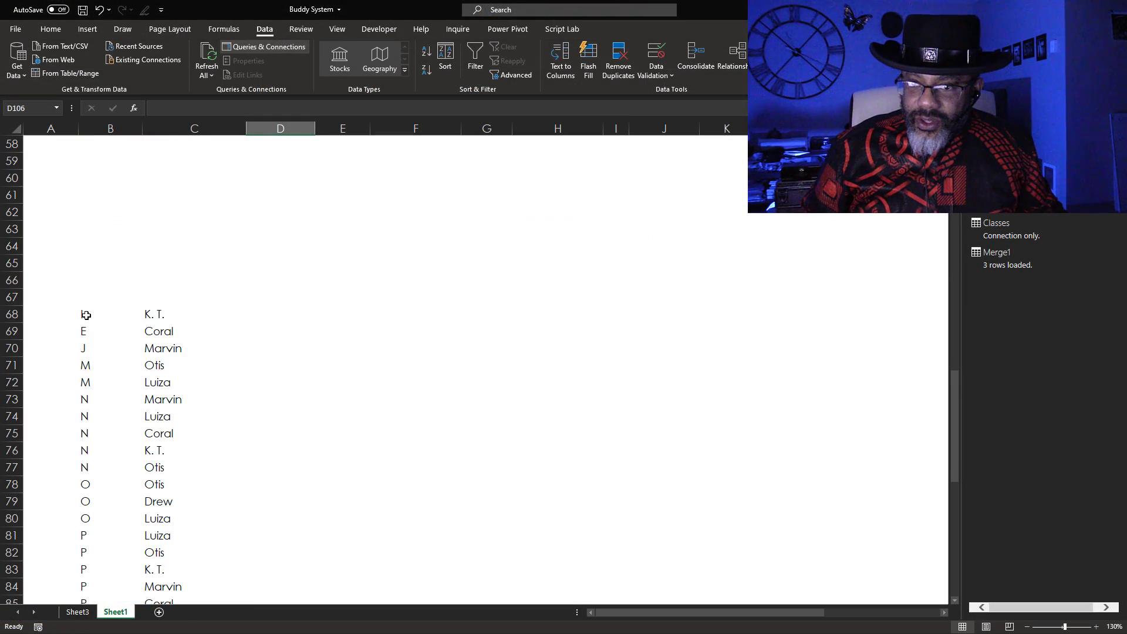
drag(86, 315, 161, 574)
scroll(319, 470, up, 10)
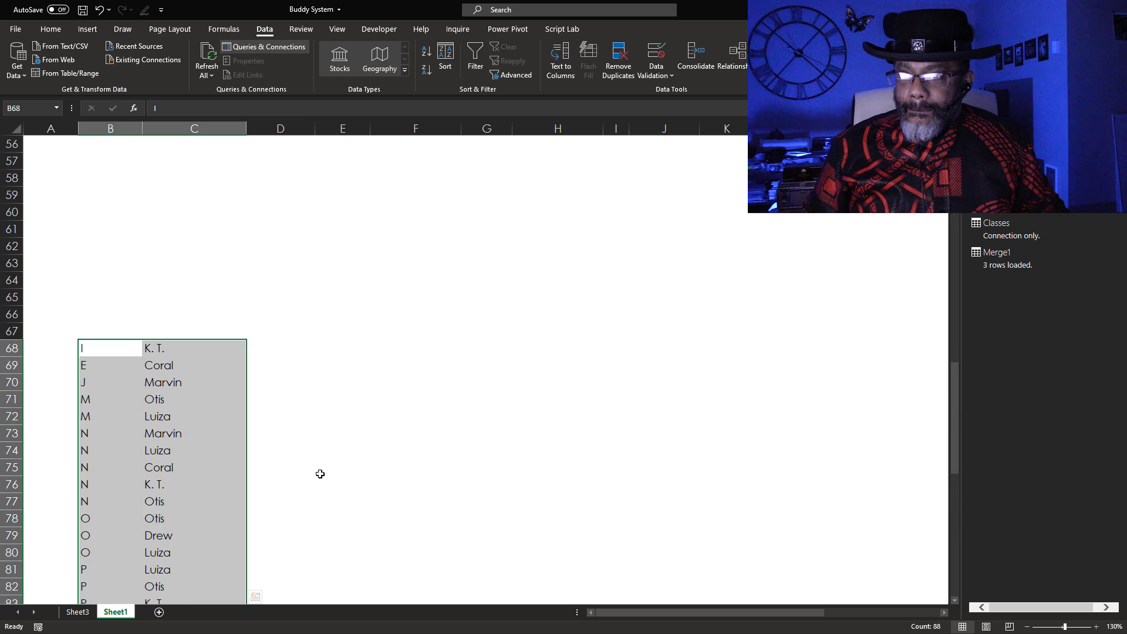
scroll(320, 473, up, 1)
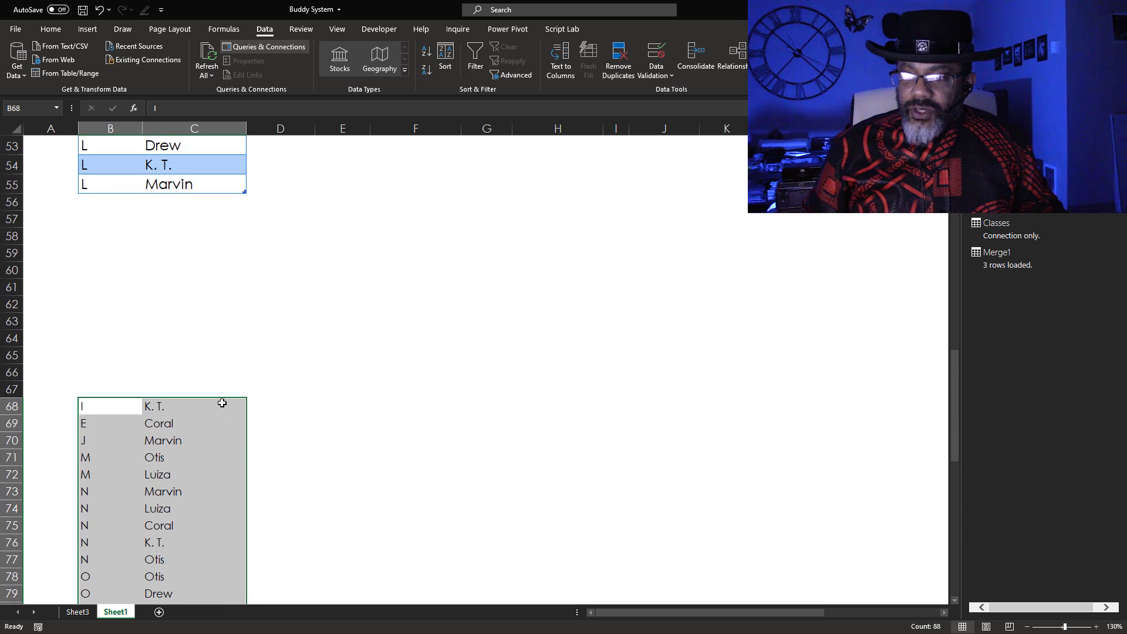
drag(222, 398, 226, 204)
Refresh all so the team totals update to 60, 51 and 47, with KT & Coral leading.
scroll(323, 278, up, 7)
scroll(322, 277, up, 10)
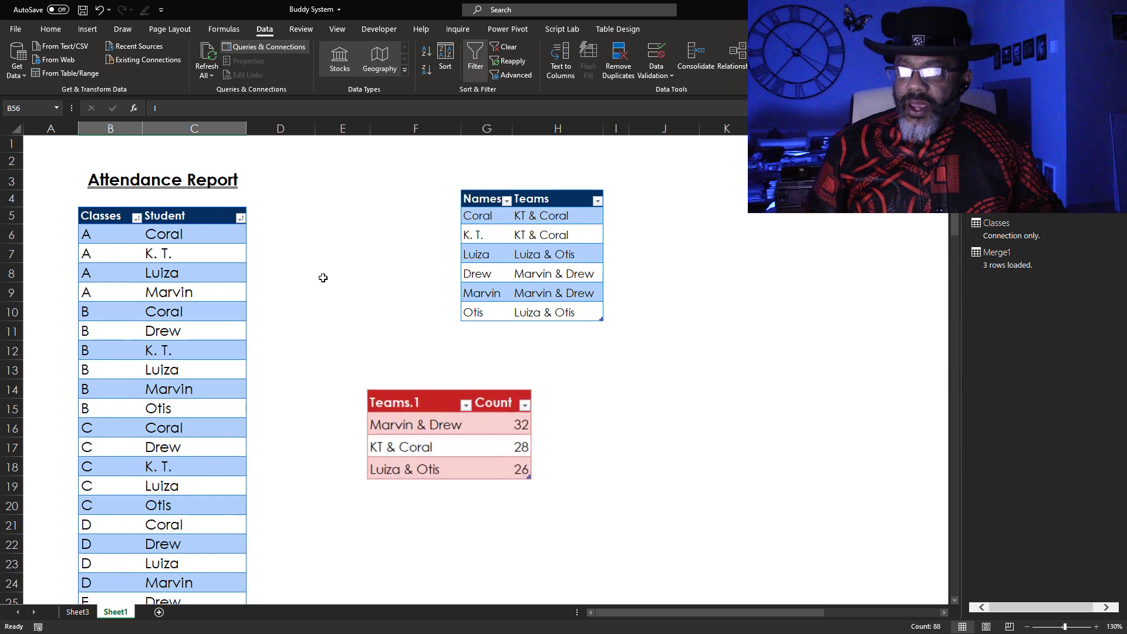
click(209, 55)
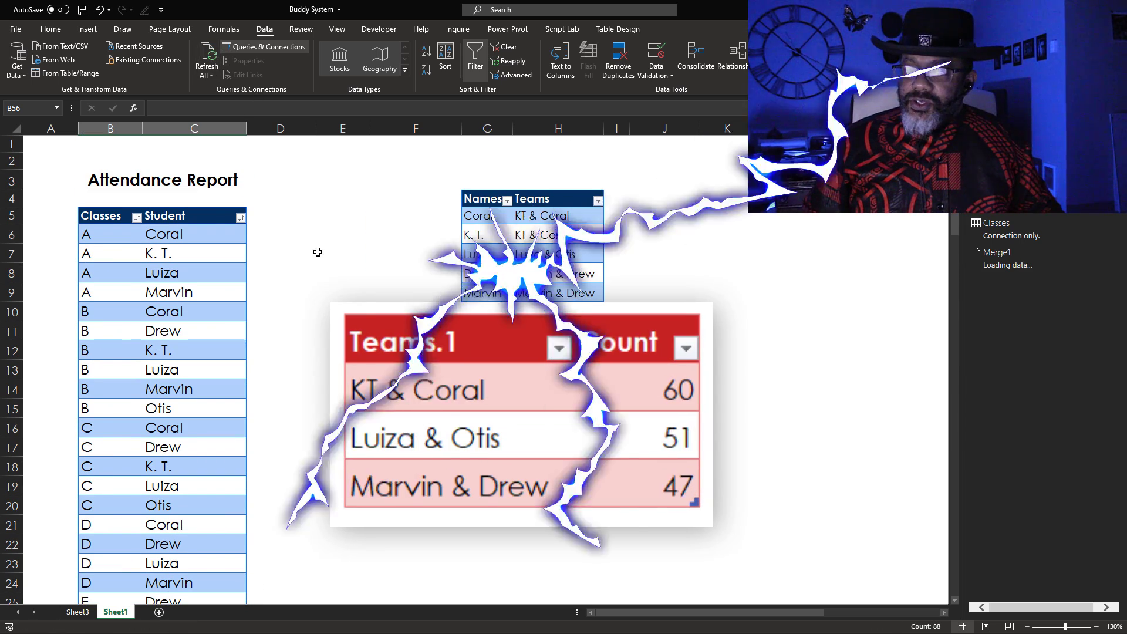